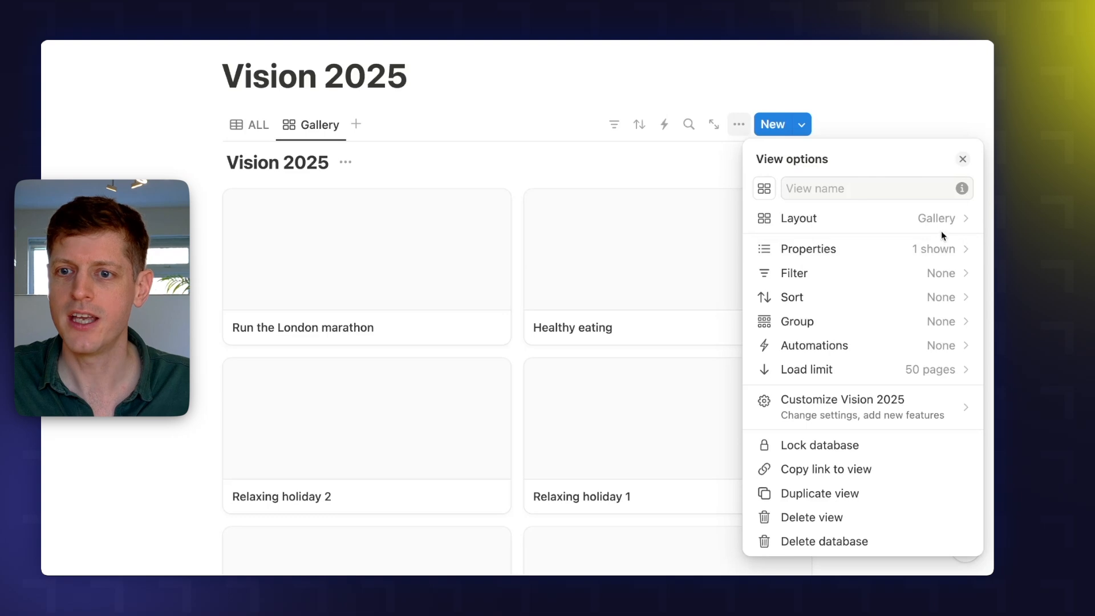
- Hide the database title in the gallery view and set the card preview to Vision image
{"action": "left_click", "coordinate": [940, 222]}
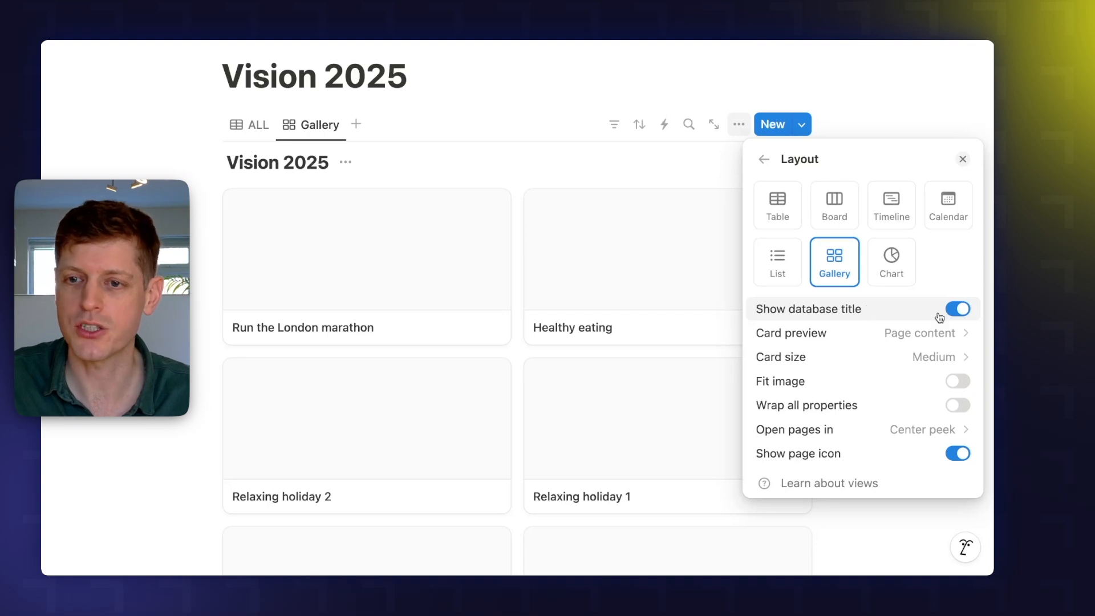
{"action": "left_click", "coordinate": [962, 311]}
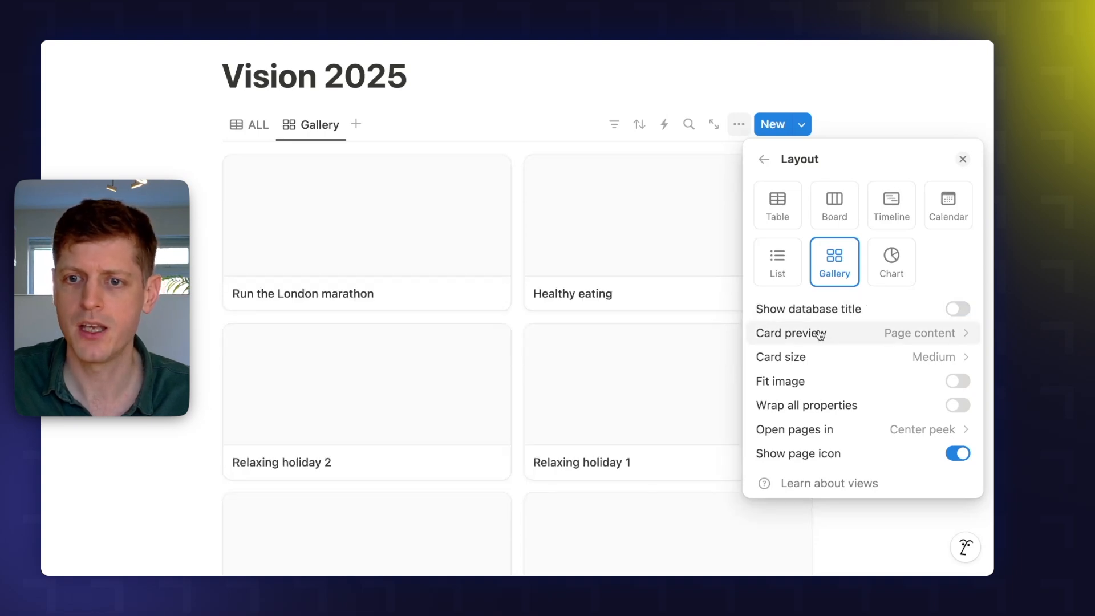
{"action": "left_click", "coordinate": [873, 336]}
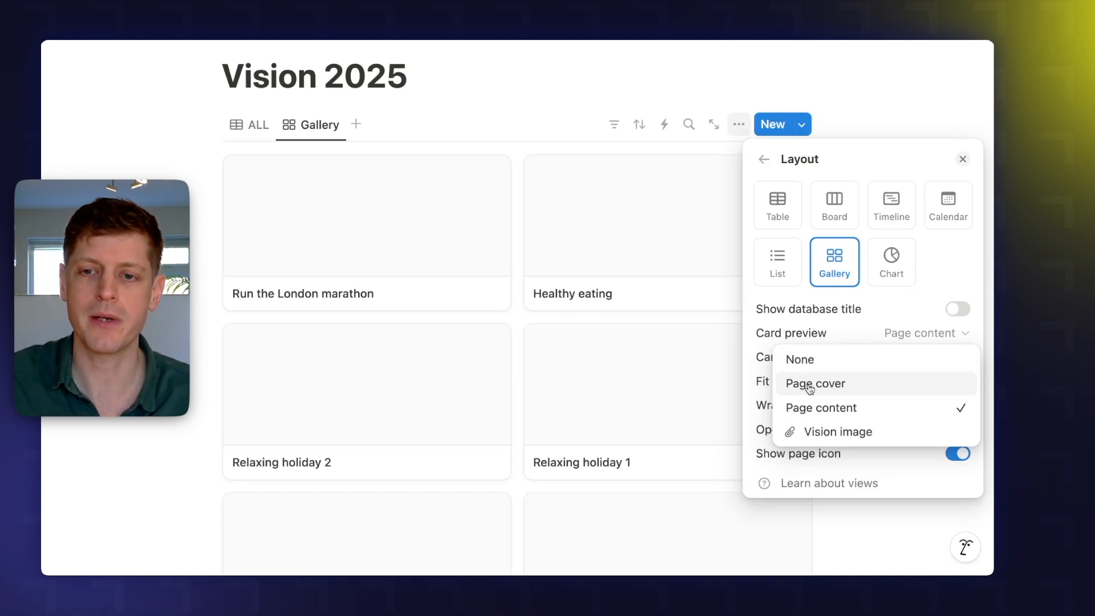
{"action": "left_click", "coordinate": [833, 433]}
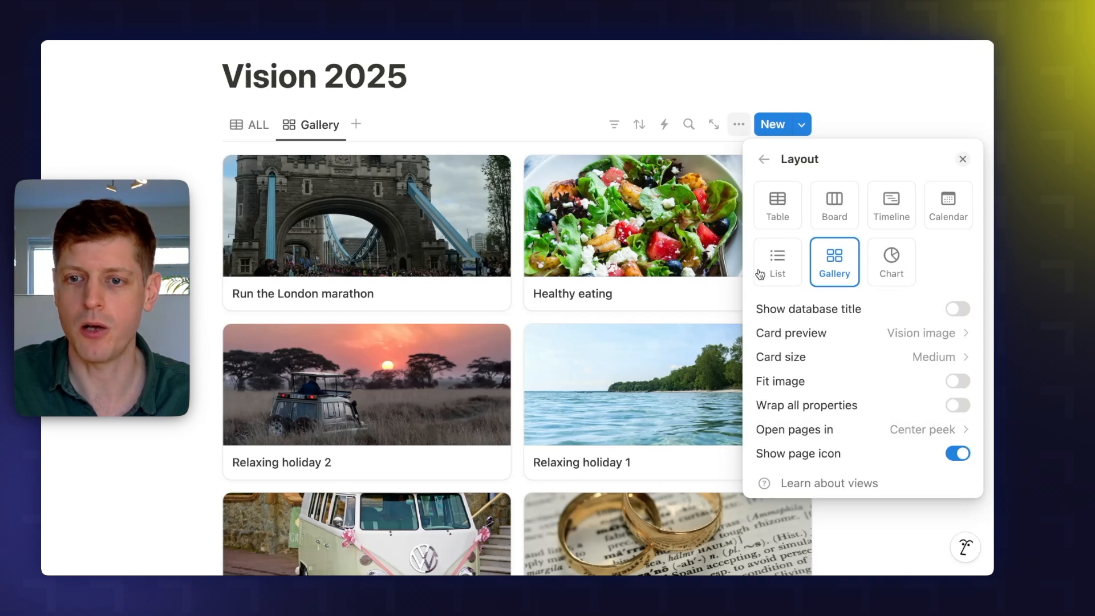
- Try the Fit image option and switch it back off, and stop showing page icons on the gallery cards
{"action": "left_click", "coordinate": [959, 381]}
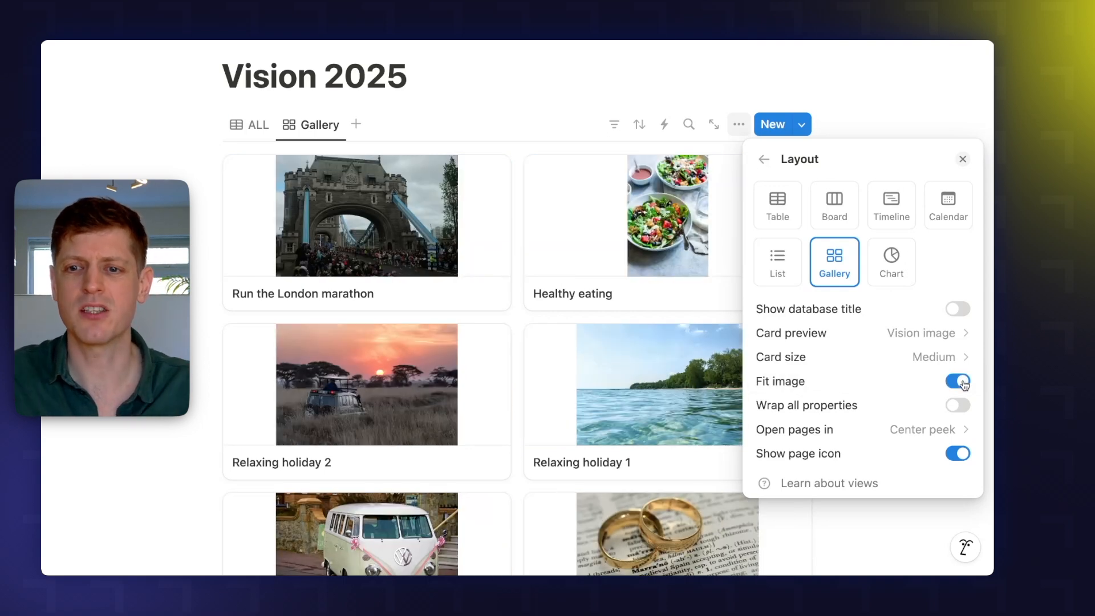
{"action": "left_click", "coordinate": [963, 383]}
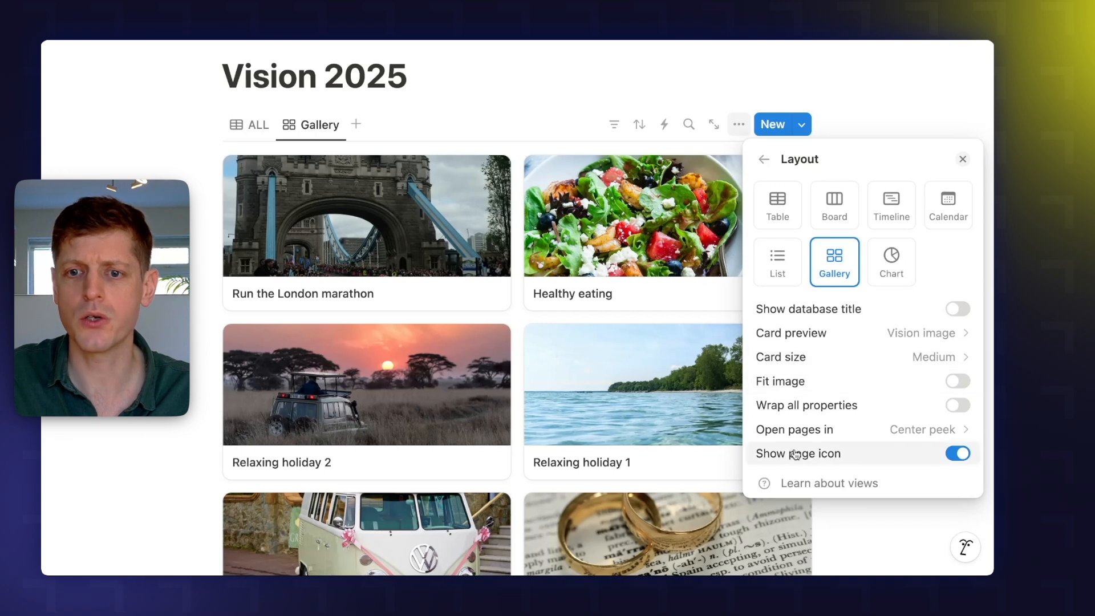
{"action": "left_click", "coordinate": [964, 454]}
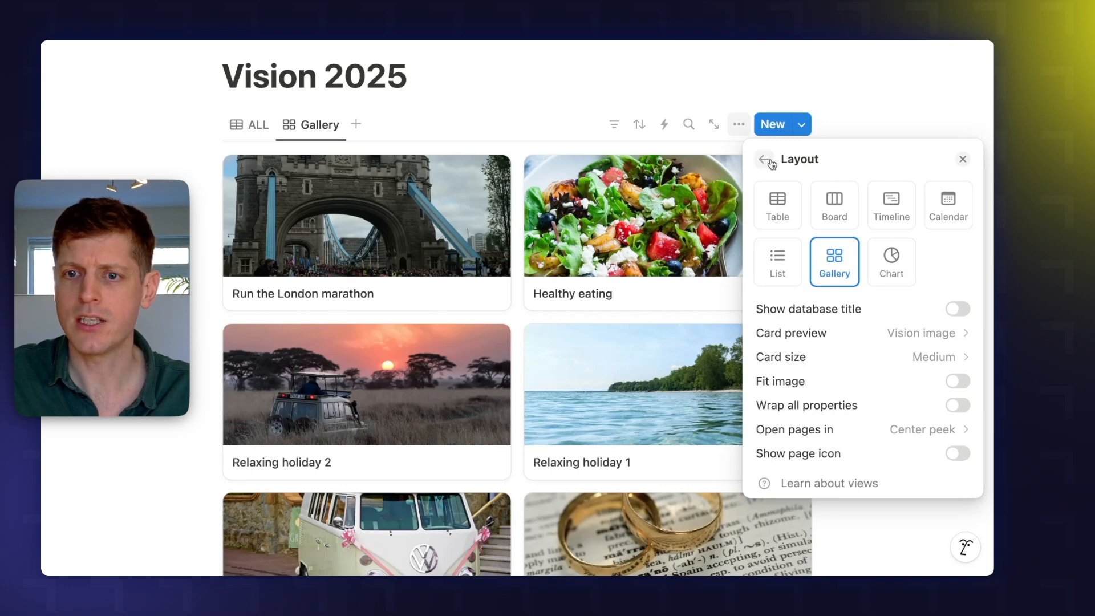
- Hide the Vision item property in the gallery view and close the view options
{"action": "left_click", "coordinate": [765, 160]}
{"action": "left_click", "coordinate": [959, 253]}
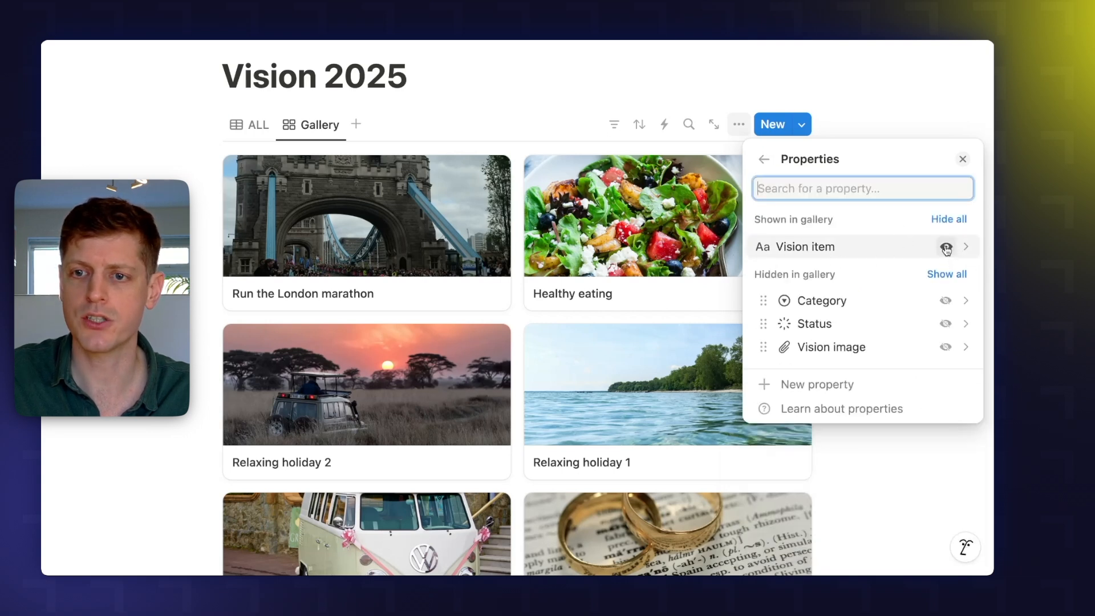
{"action": "left_click", "coordinate": [947, 247]}
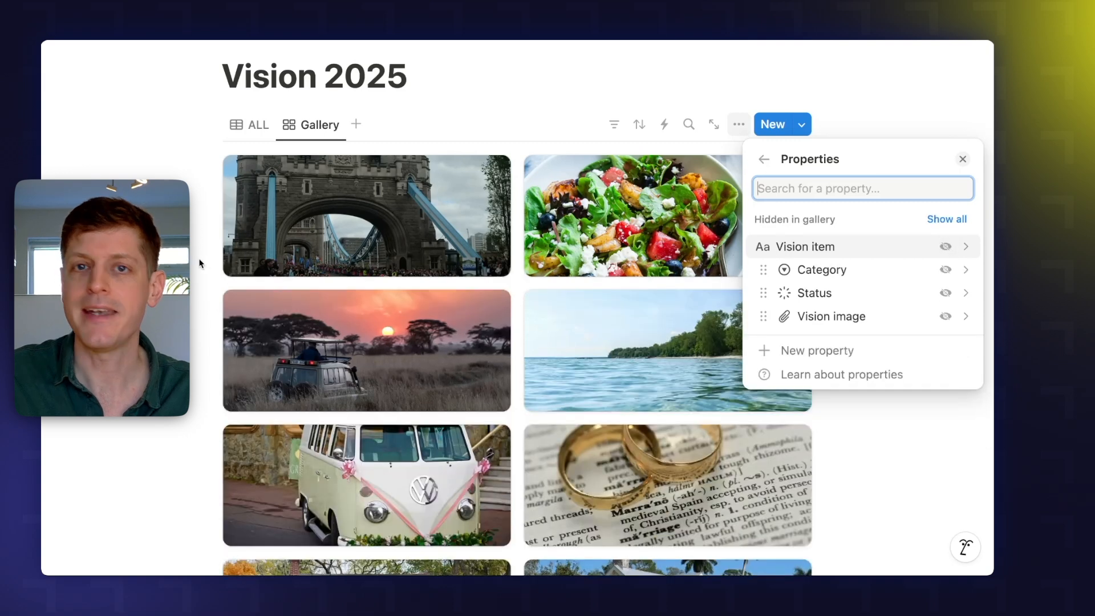
{"action": "key", "text": "Escape"}
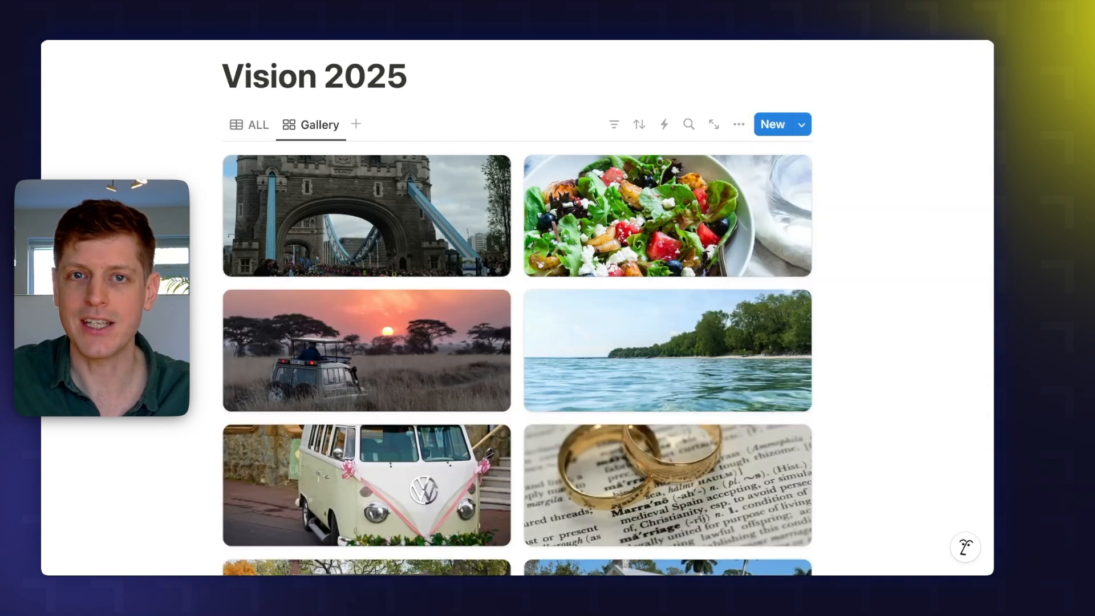
- Reposition the camper van card image so the van's whole roof shows, and save the position
{"action": "scroll", "coordinate": [450, 437], "scroll_direction": "down", "scroll_amount": 5}
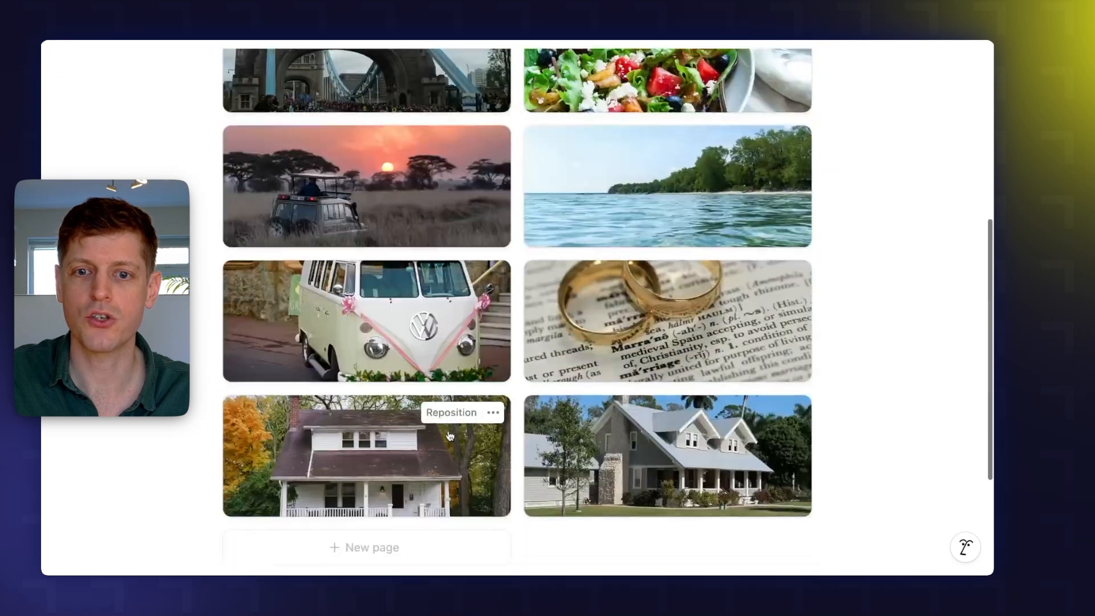
{"action": "scroll", "coordinate": [450, 437], "scroll_direction": "up", "scroll_amount": 3}
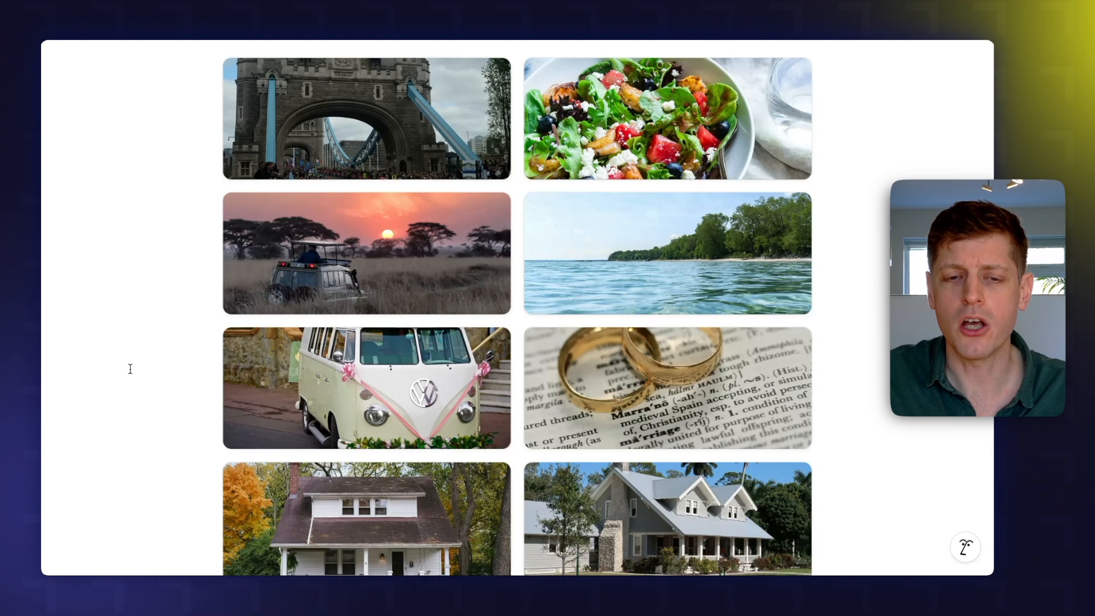
{"action": "mouse_move", "coordinate": [306, 386]}
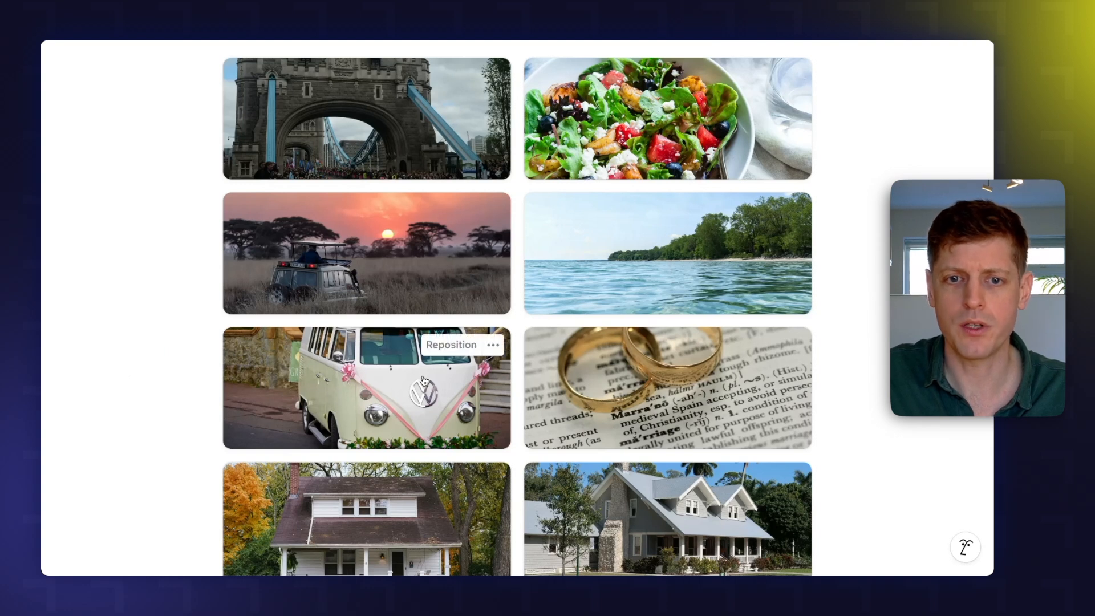
{"action": "left_click", "coordinate": [447, 347]}
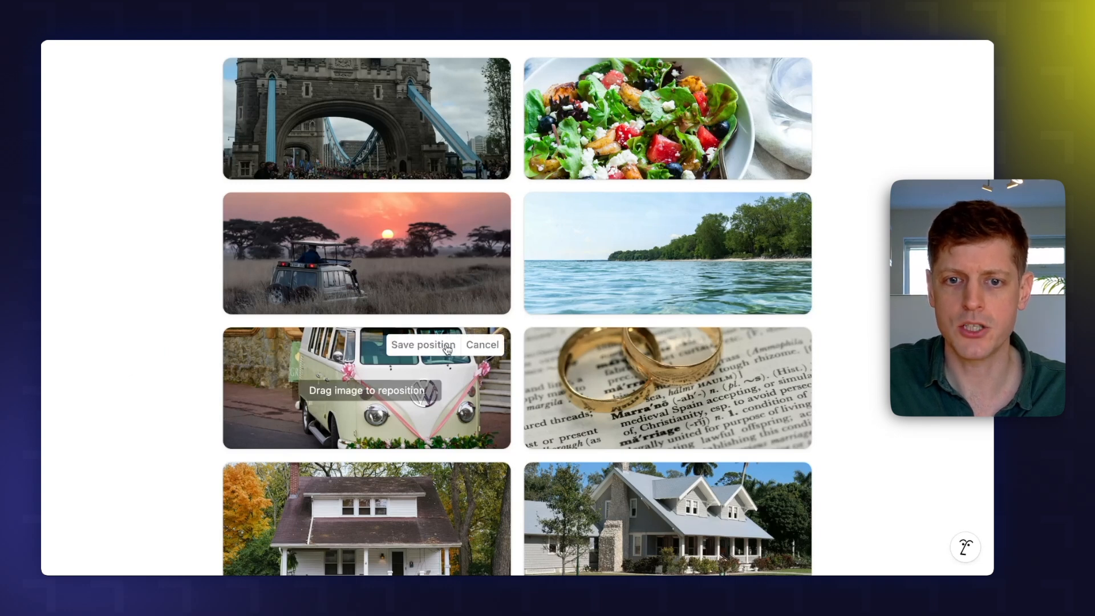
{"action": "left_click_drag", "start_coordinate": [285, 355], "coordinate": [274, 422]}
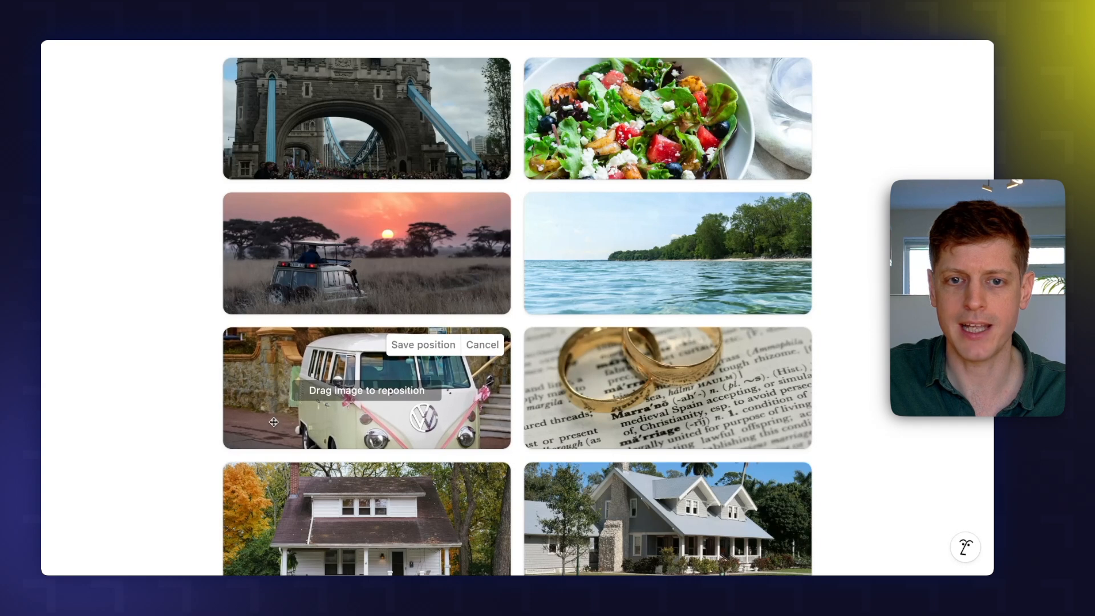
{"action": "left_click", "coordinate": [424, 344]}
- Reposition the wedding rings card image so both rings are fully in frame, and save the position
{"action": "left_click", "coordinate": [755, 346]}
{"action": "left_click_drag", "start_coordinate": [632, 369], "coordinate": [623, 457]}
{"action": "left_click", "coordinate": [703, 345]}
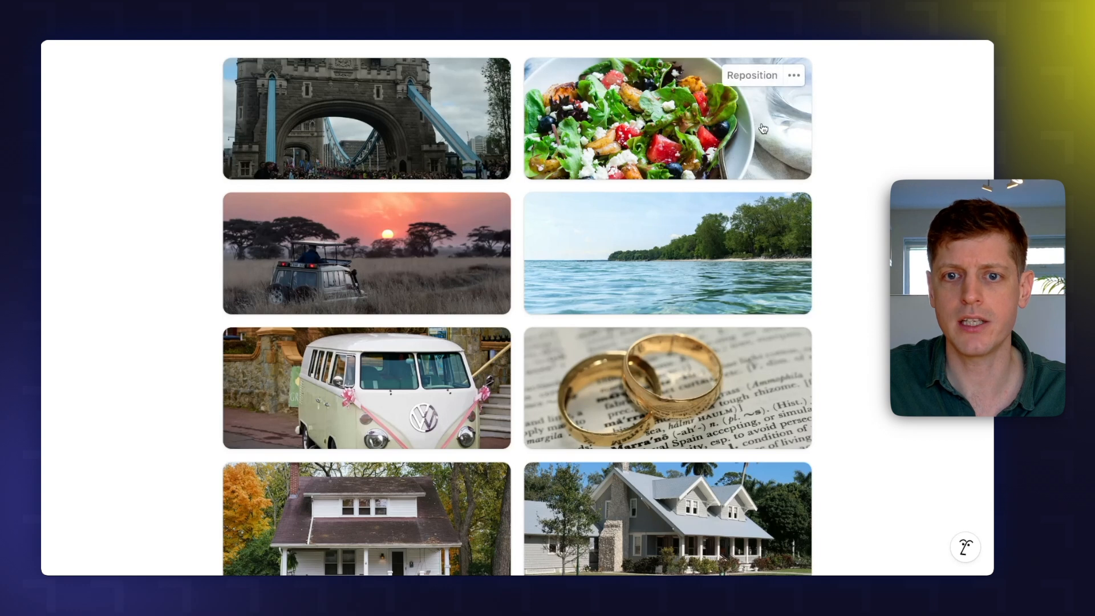
- Try the Small card size in the gallery layout, settle on Large, and close the view options
{"action": "scroll", "coordinate": [620, 339], "scroll_direction": "up", "scroll_amount": 2}
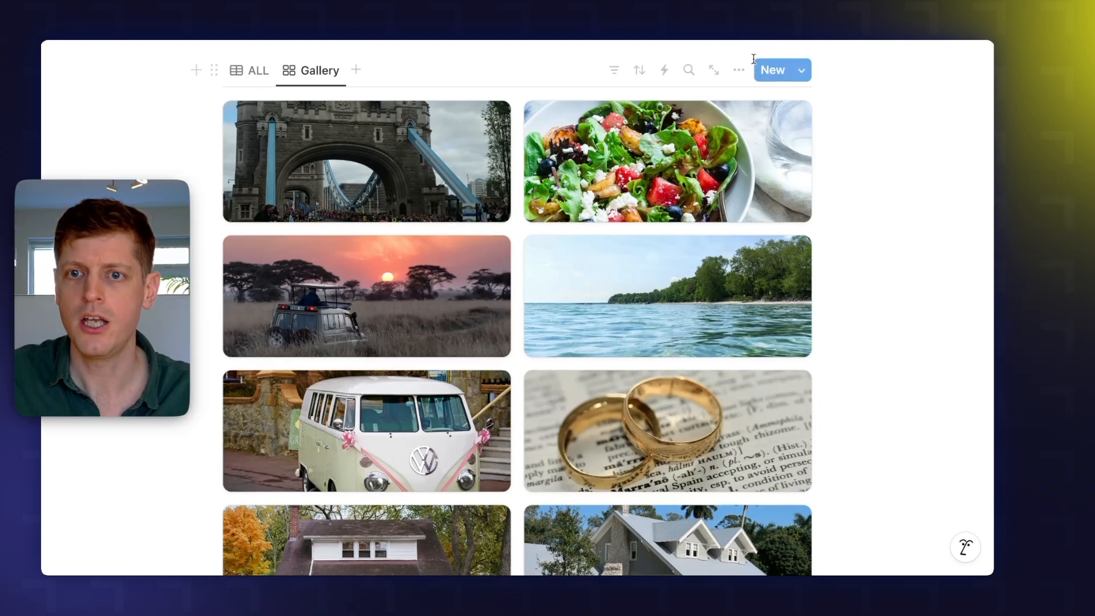
{"action": "left_click", "coordinate": [739, 71]}
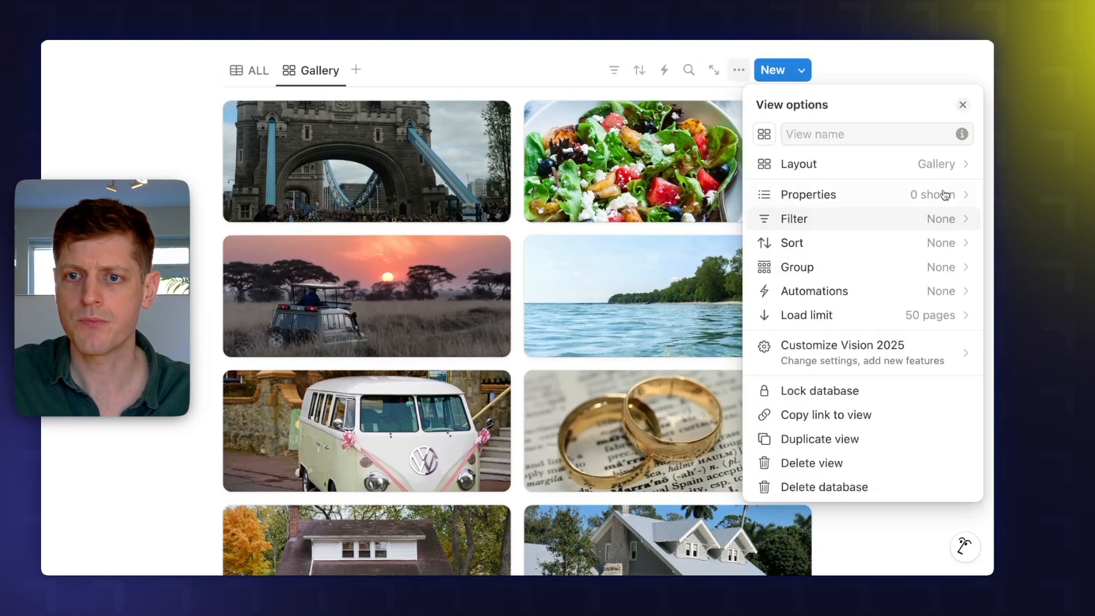
{"action": "left_click", "coordinate": [964, 166]}
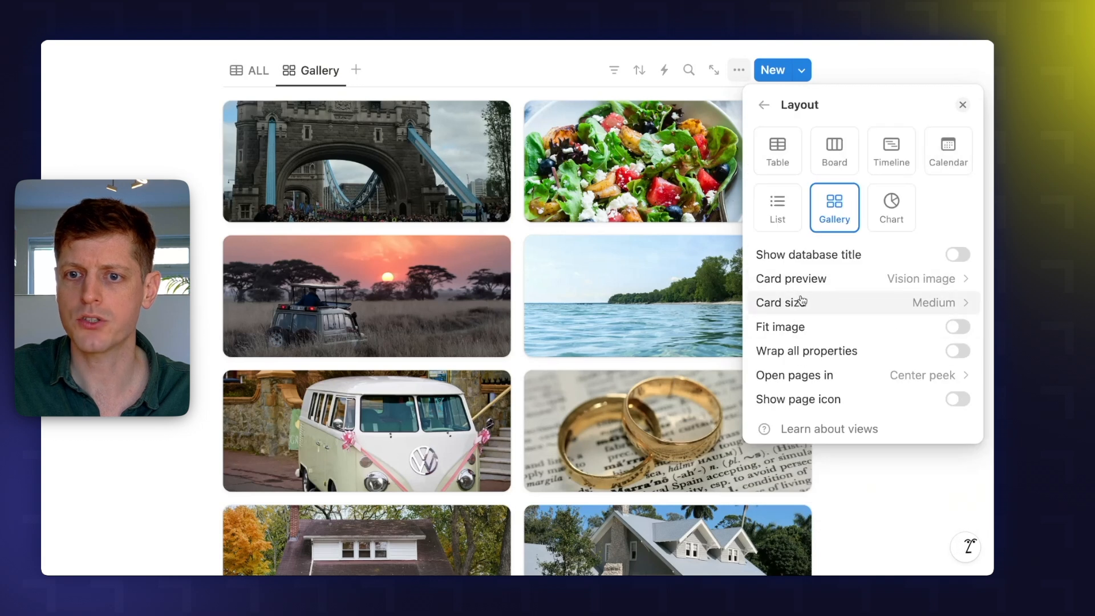
{"action": "left_click", "coordinate": [970, 304]}
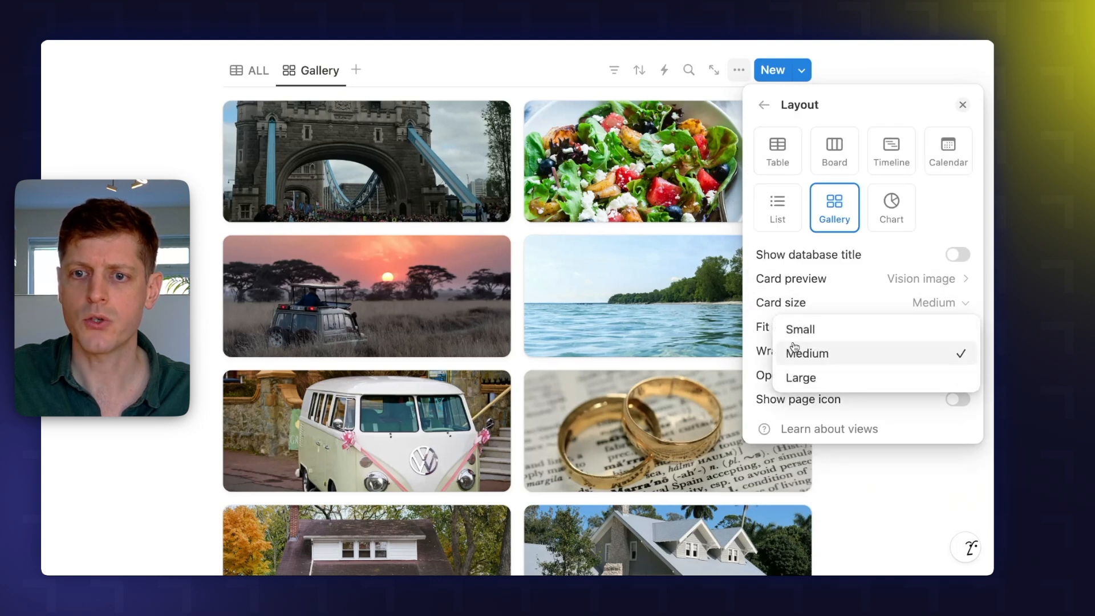
{"action": "left_click", "coordinate": [797, 329]}
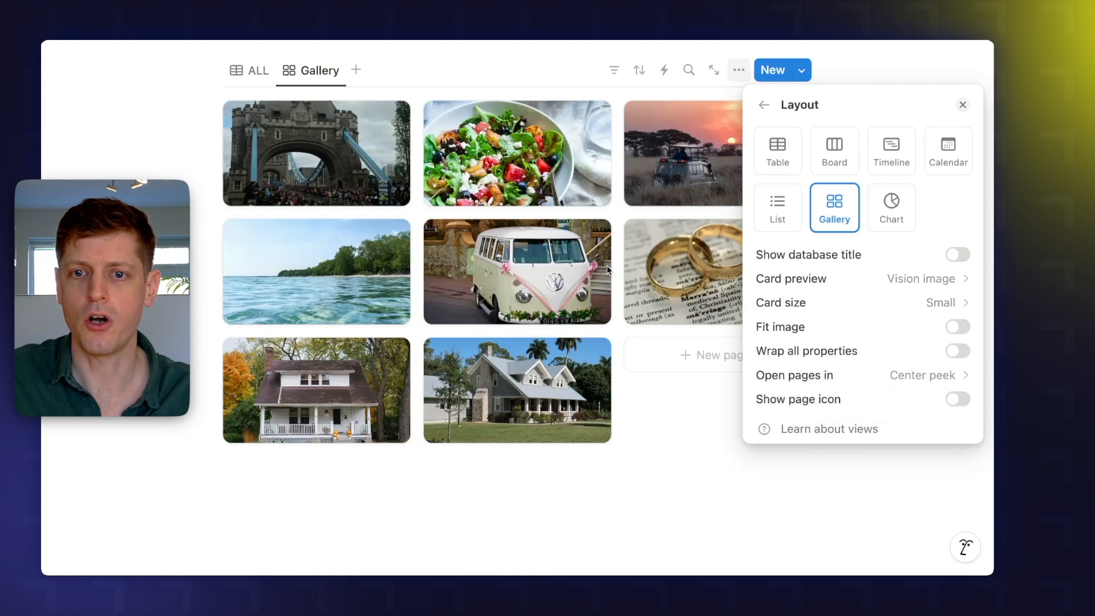
{"action": "left_click", "coordinate": [971, 303]}
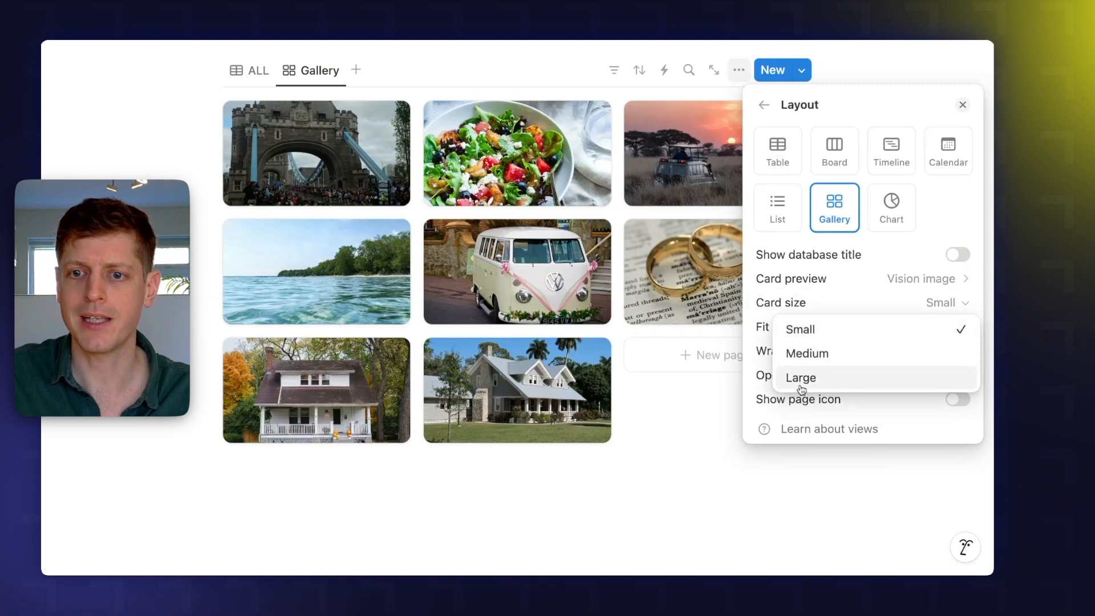
{"action": "left_click", "coordinate": [799, 377]}
{"action": "left_click", "coordinate": [452, 441]}
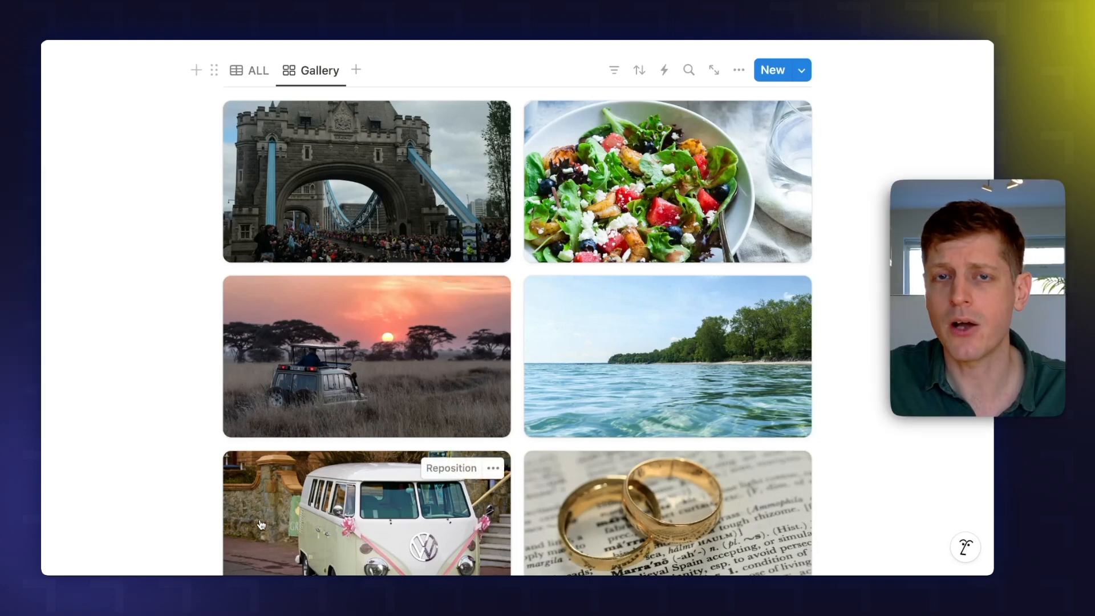
{"action": "scroll", "coordinate": [357, 393], "scroll_direction": "down", "scroll_amount": 6}
{"action": "scroll", "coordinate": [359, 383], "scroll_direction": "up", "scroll_amount": 4}
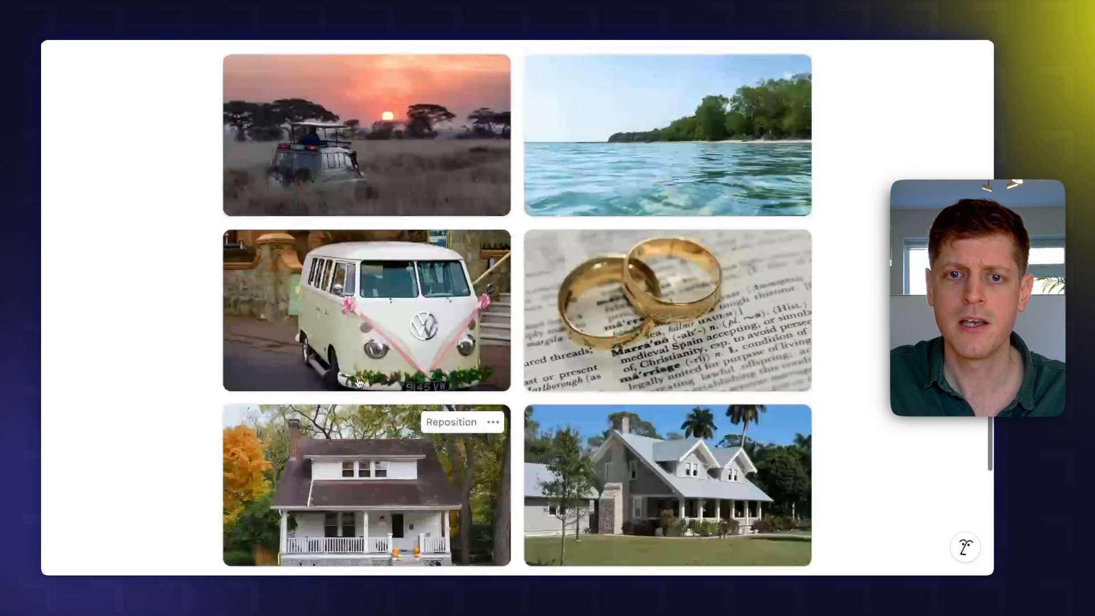
{"action": "scroll", "coordinate": [358, 382], "scroll_direction": "up", "scroll_amount": 2}
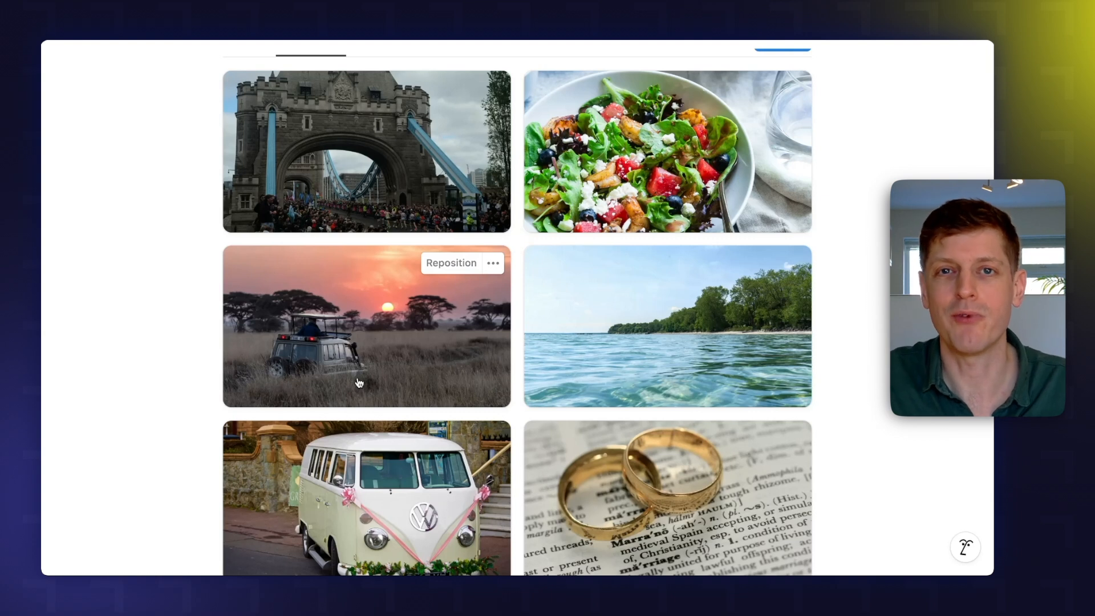
{"action": "mouse_move", "coordinate": [394, 396]}
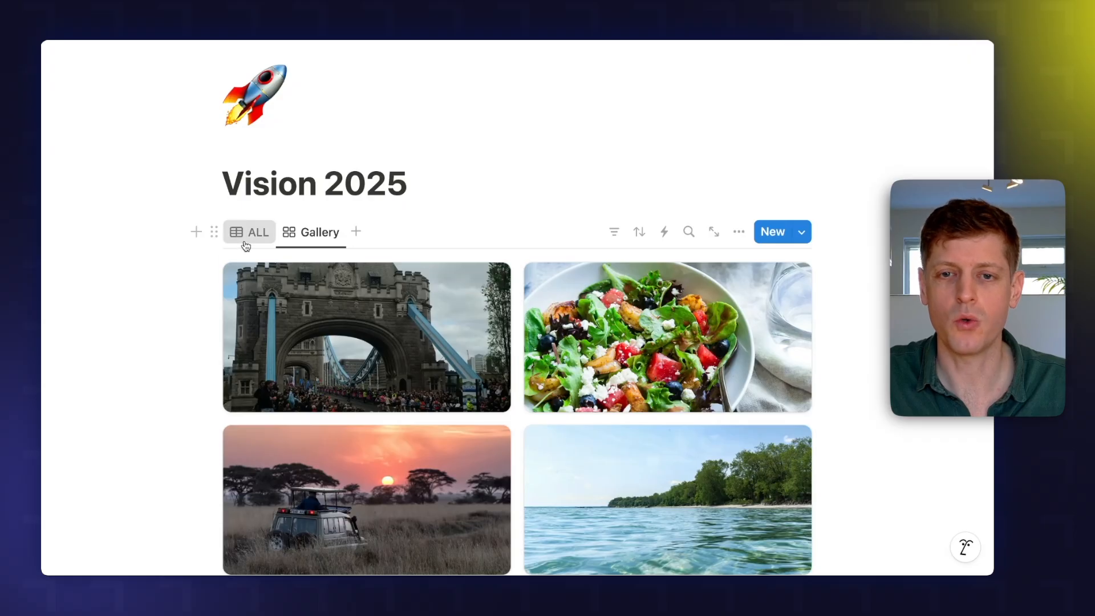
- In the ALL table view, create the category Move house and assign it to Move house 1 and Move house 2
{"action": "left_click", "coordinate": [245, 237]}
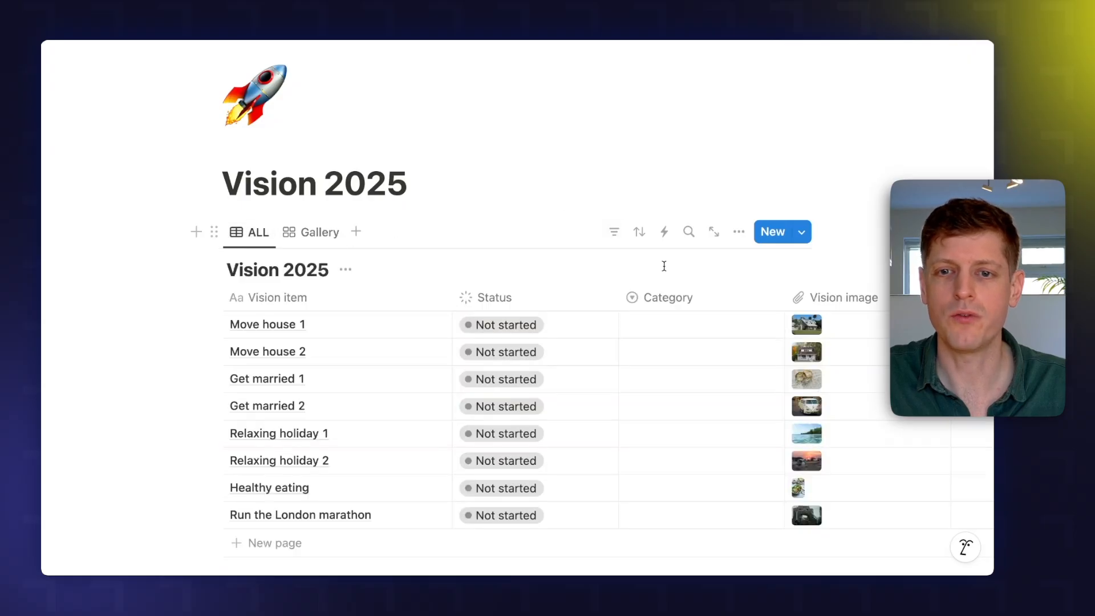
{"action": "left_click", "coordinate": [663, 326]}
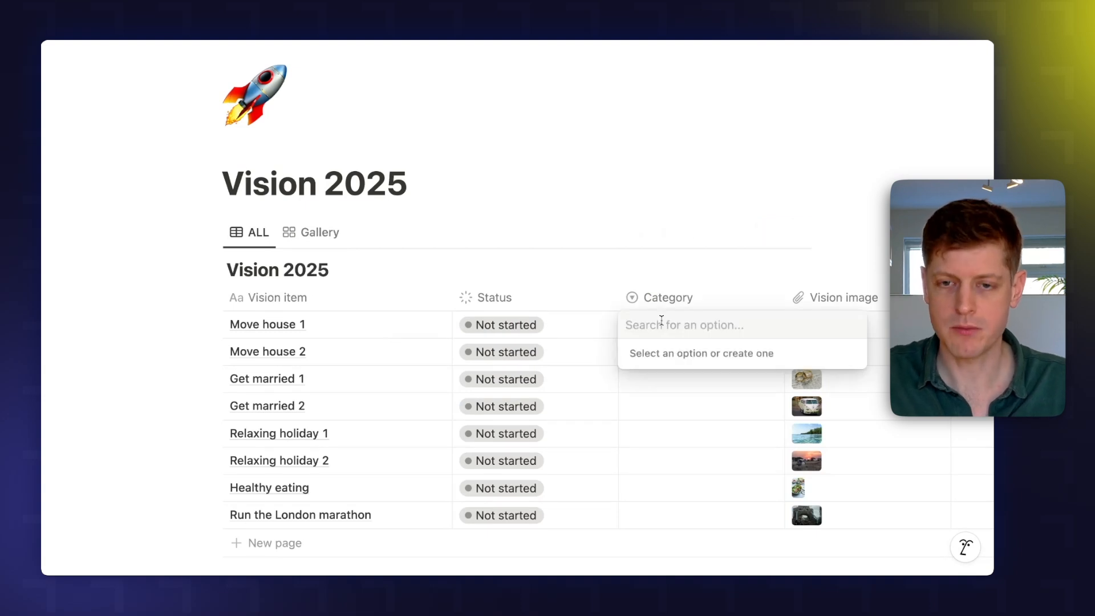
{"action": "type", "text": "Move house"}
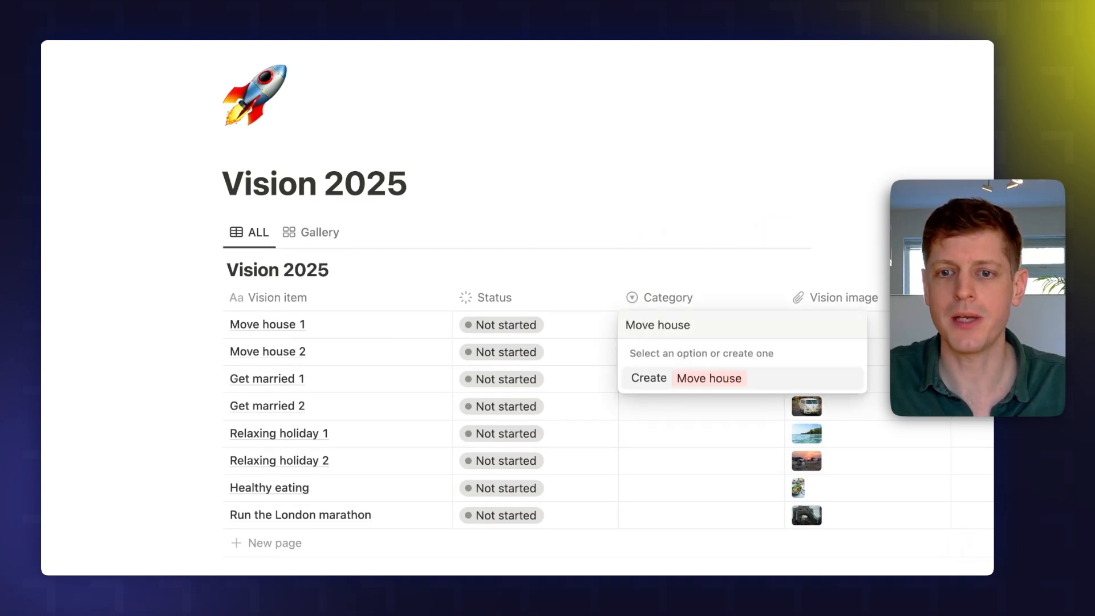
{"action": "left_click", "coordinate": [693, 379]}
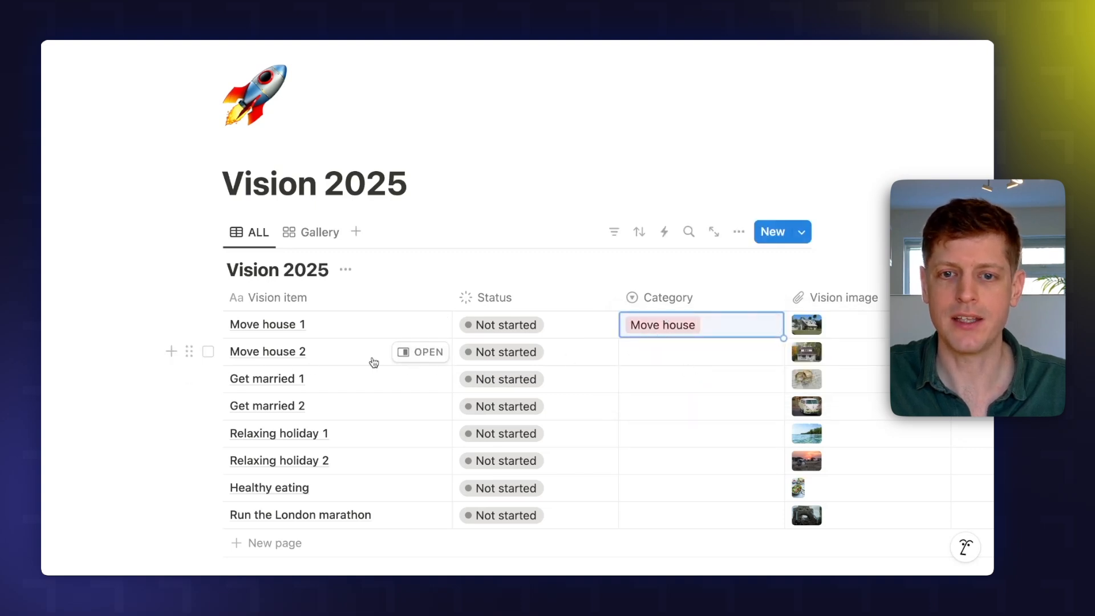
{"action": "left_click", "coordinate": [667, 354]}
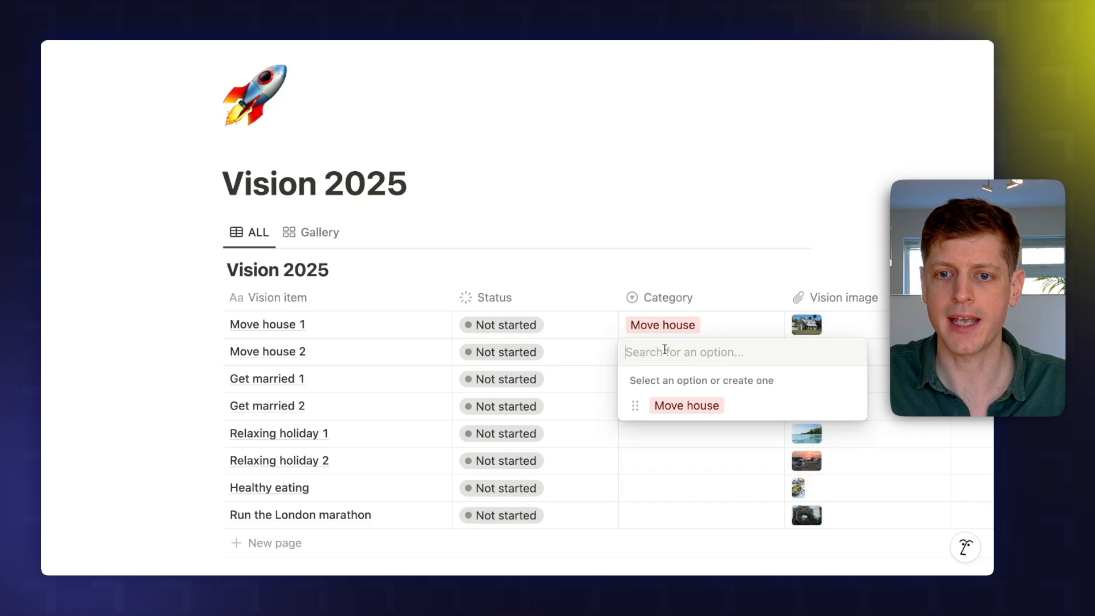
{"action": "left_click", "coordinate": [675, 407]}
{"action": "key", "text": "Down"}
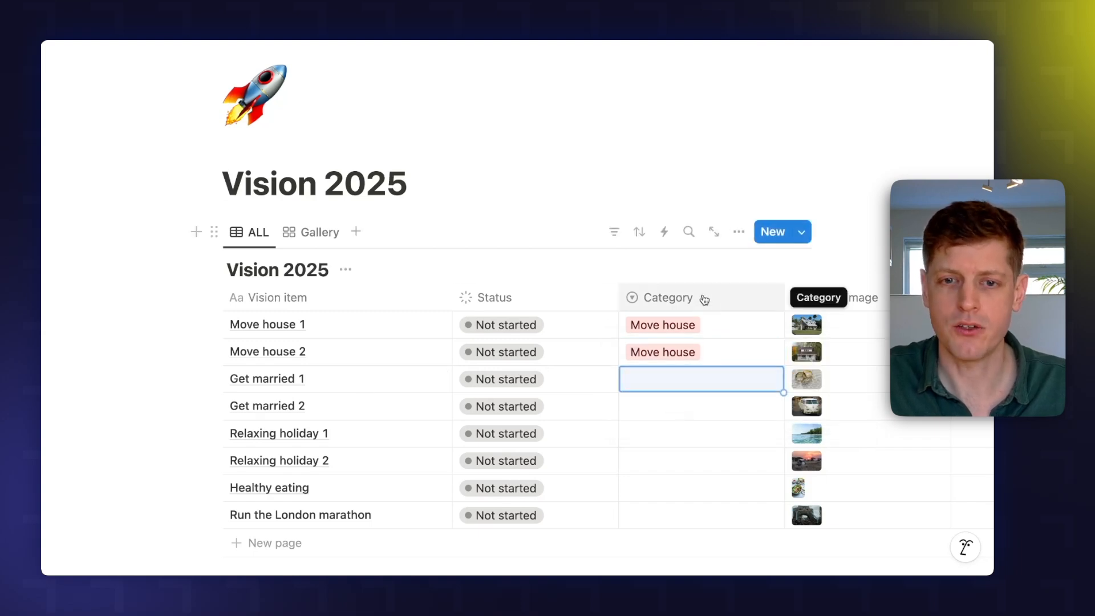
- Create the category Get married and assign it to both Get married 1 and Get married 2
{"action": "left_click", "coordinate": [427, 380]}
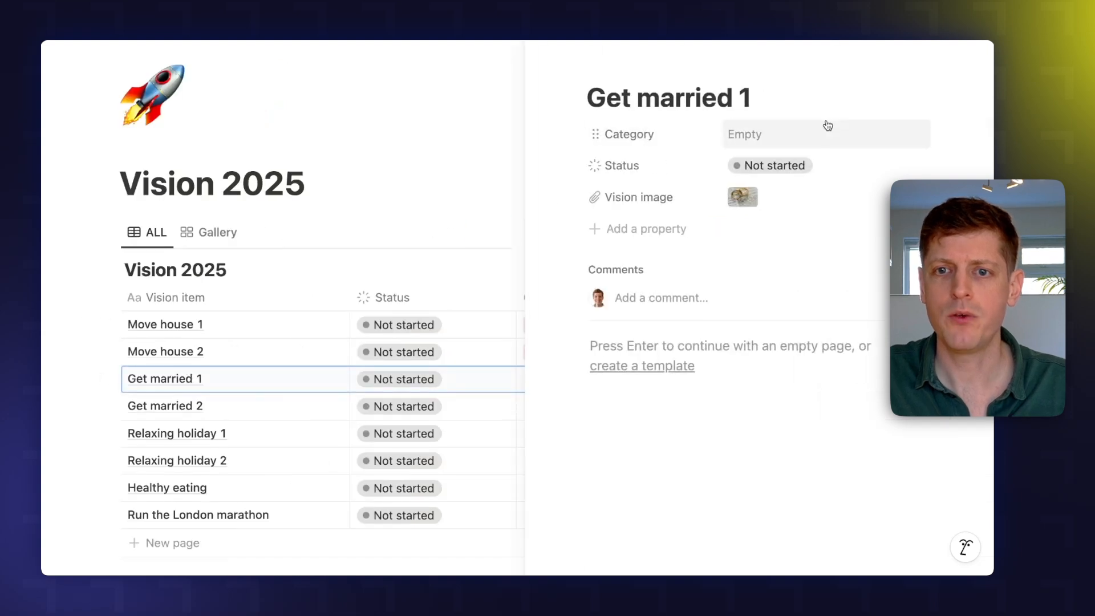
{"action": "left_click", "coordinate": [774, 133]}
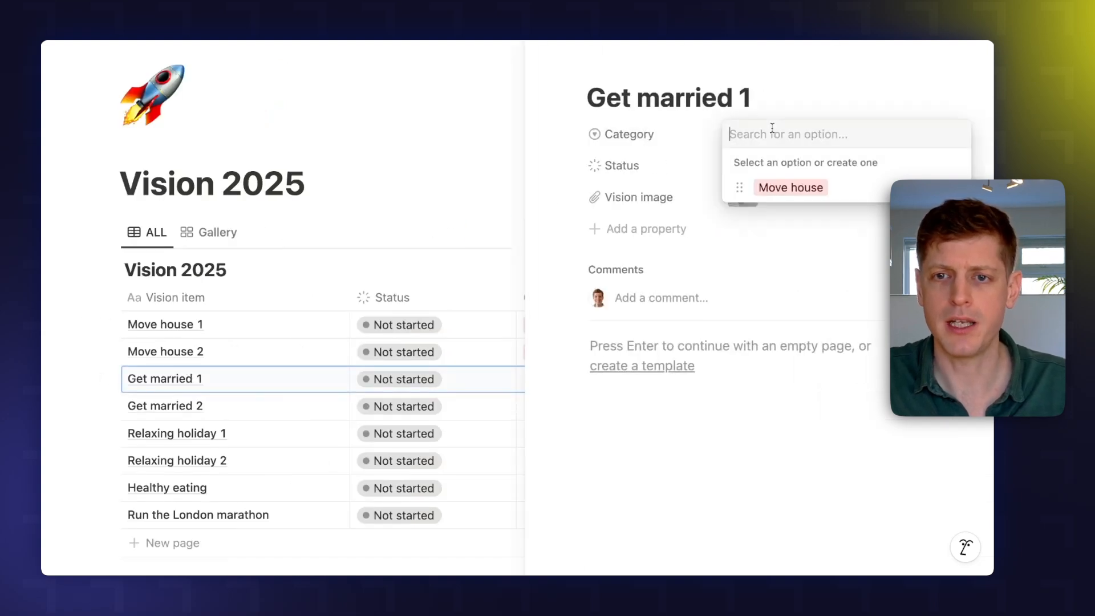
{"action": "type", "text": "Get married"}
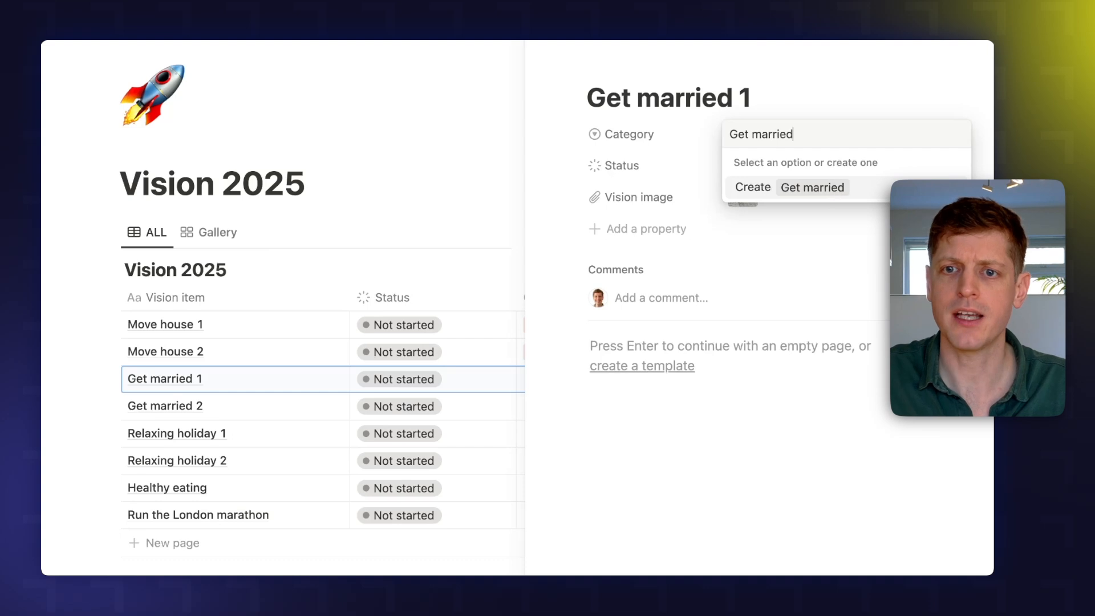
{"action": "left_click", "coordinate": [796, 187]}
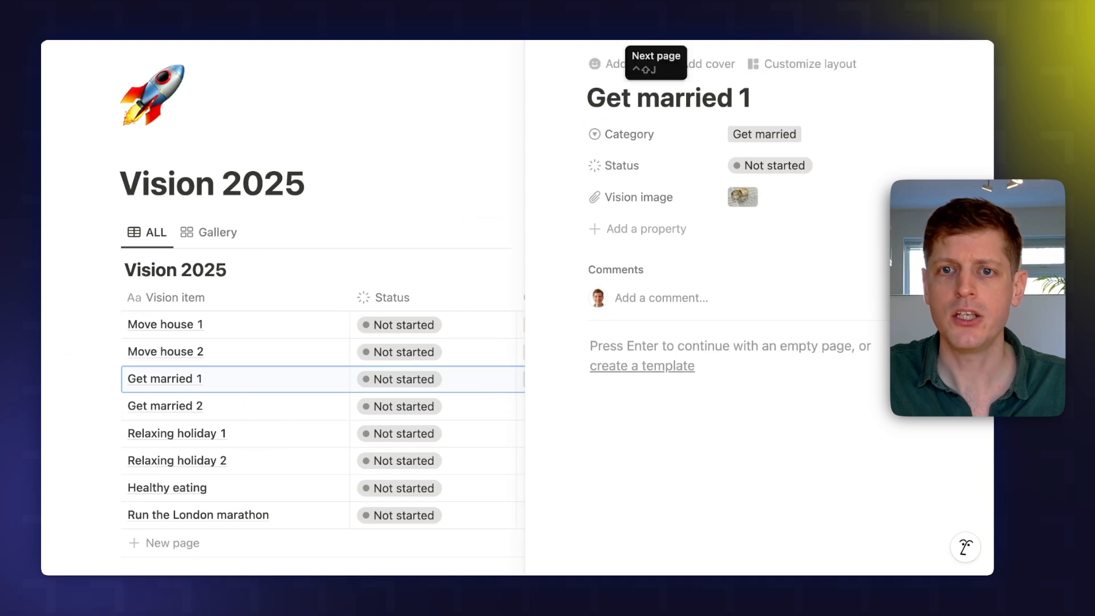
{"action": "left_click", "coordinate": [658, 39]}
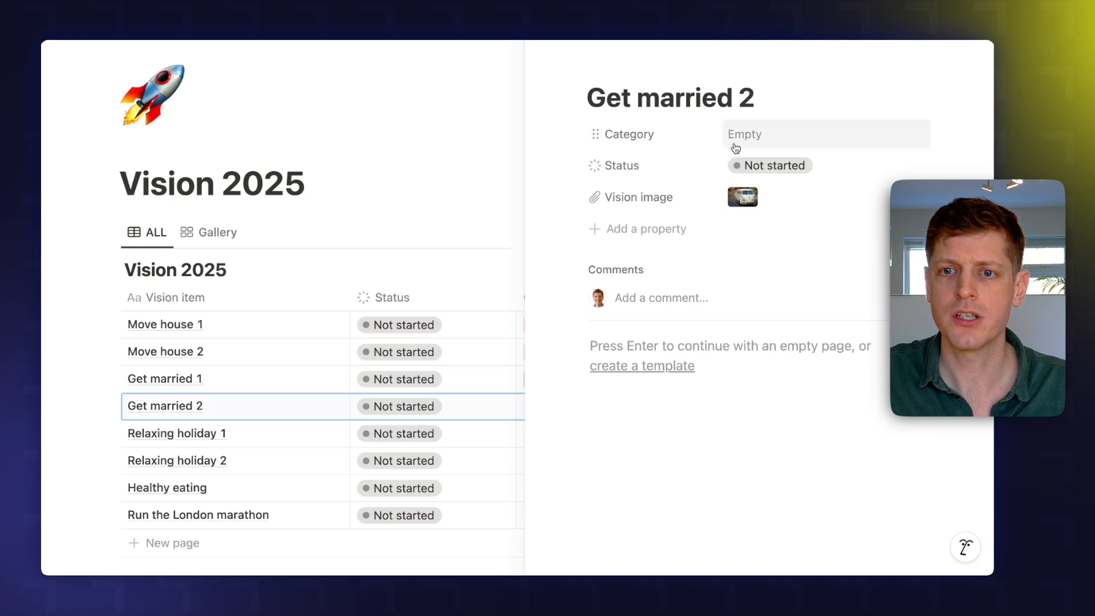
{"action": "left_click", "coordinate": [753, 134]}
{"action": "left_click", "coordinate": [790, 209]}
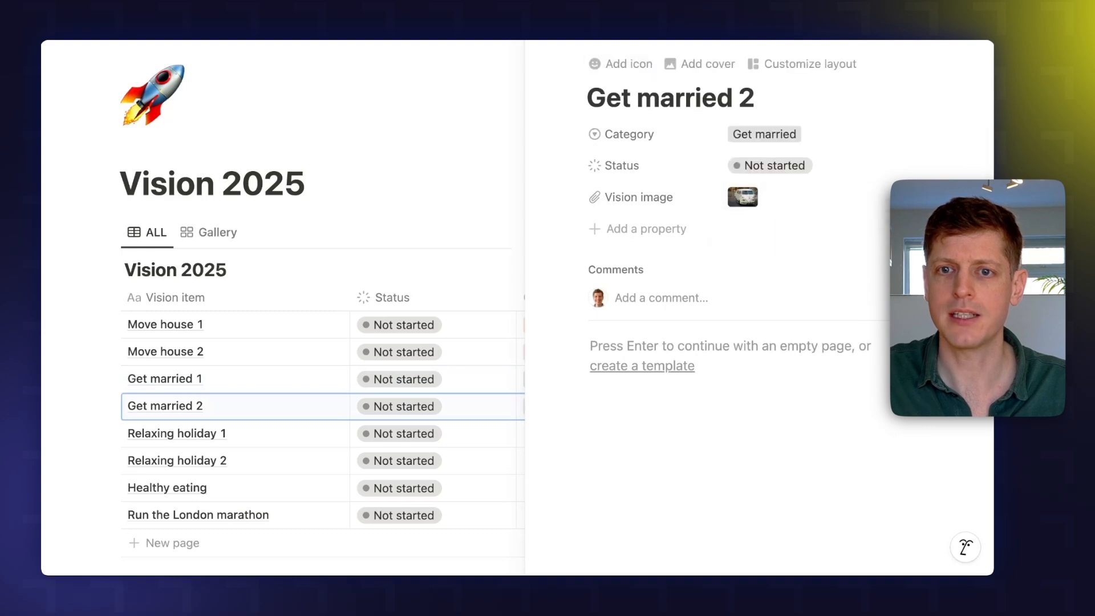
- Create the category Holiday for Relaxing holiday 1 and 2, and the category Health for Healthy eating and Run the London marathon
{"action": "left_click", "coordinate": [658, 39]}
{"action": "left_click", "coordinate": [759, 135]}
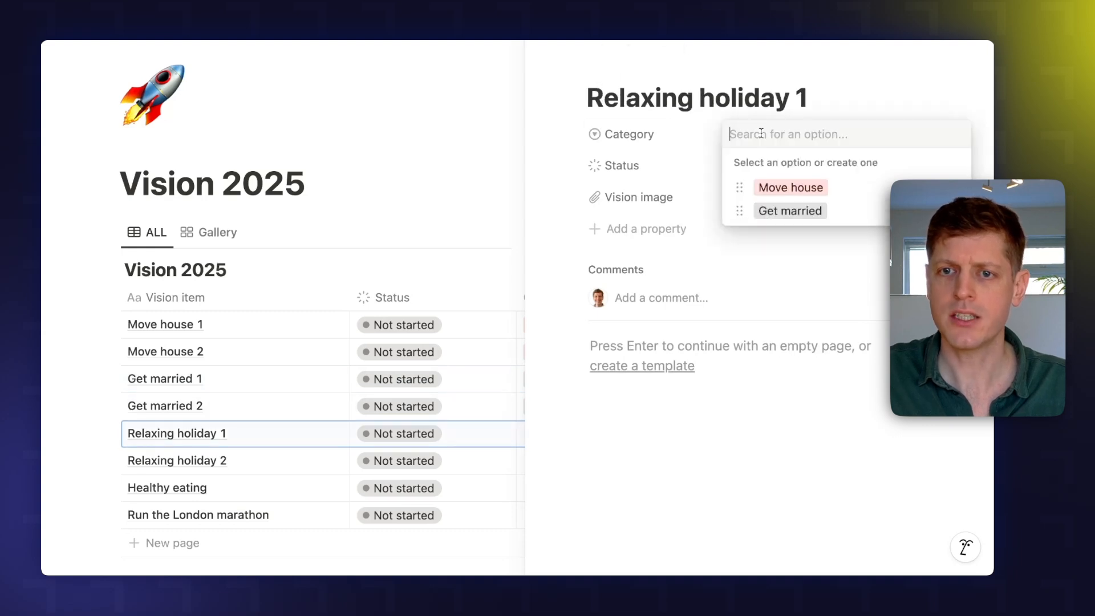
{"action": "type", "text": "Holiday"}
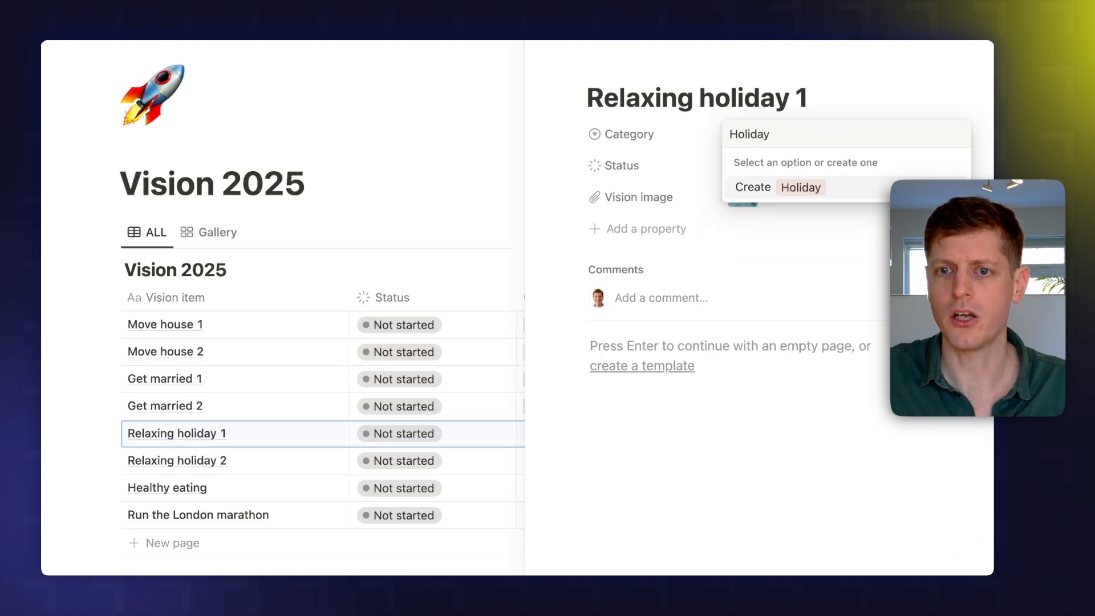
{"action": "left_click", "coordinate": [819, 198]}
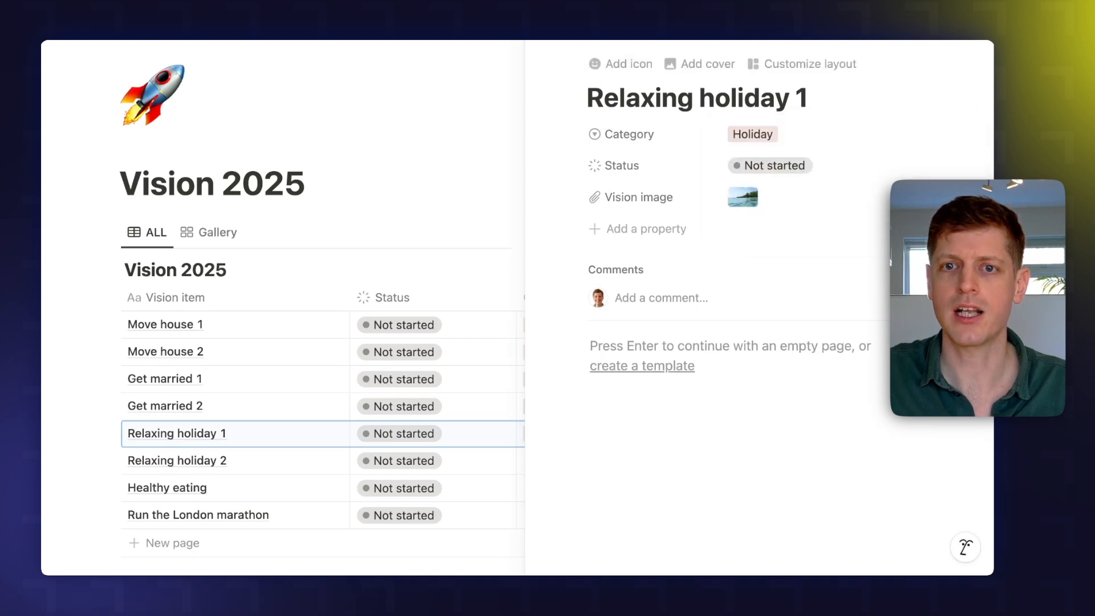
{"action": "left_click", "coordinate": [659, 40]}
{"action": "left_click", "coordinate": [759, 137]}
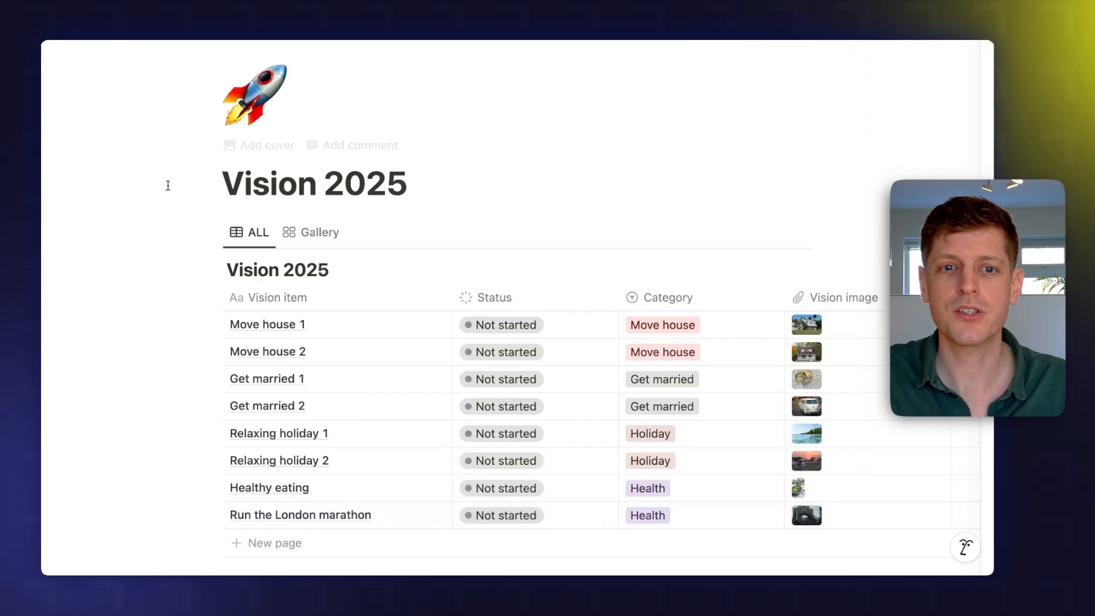
- Duplicate the Gallery view and name the copy Gallery (category)
{"action": "right_click", "coordinate": [308, 234]}
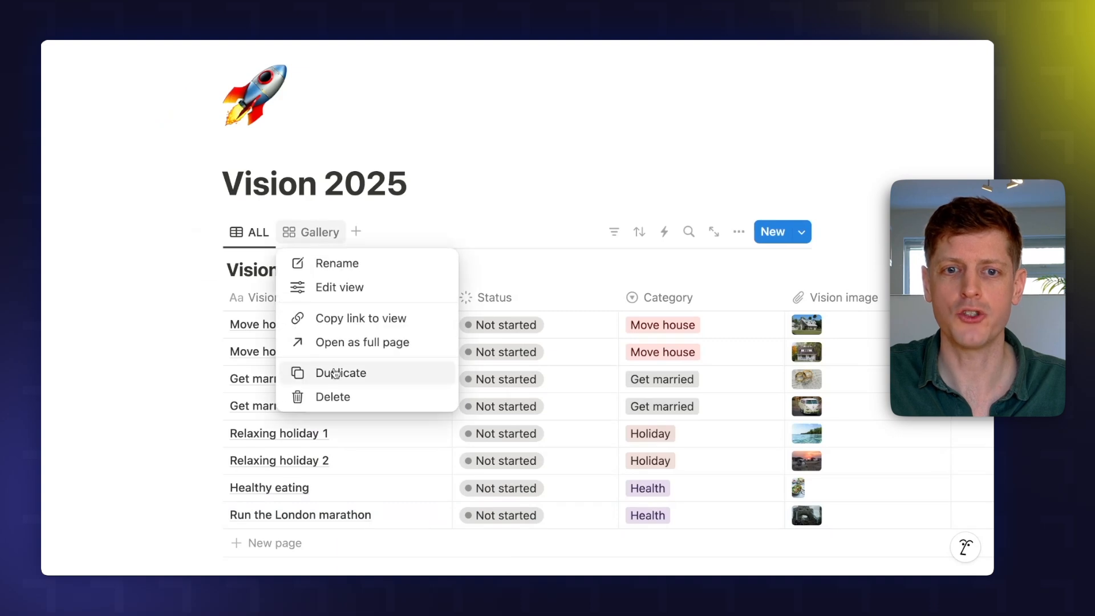
{"action": "left_click", "coordinate": [336, 374]}
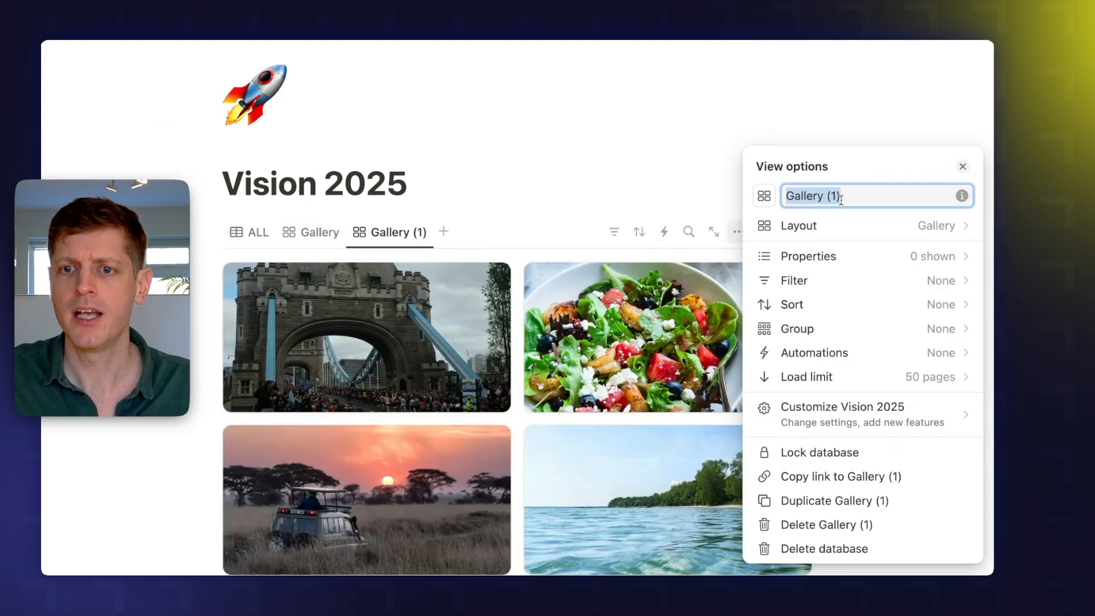
{"action": "left_click", "coordinate": [863, 192]}
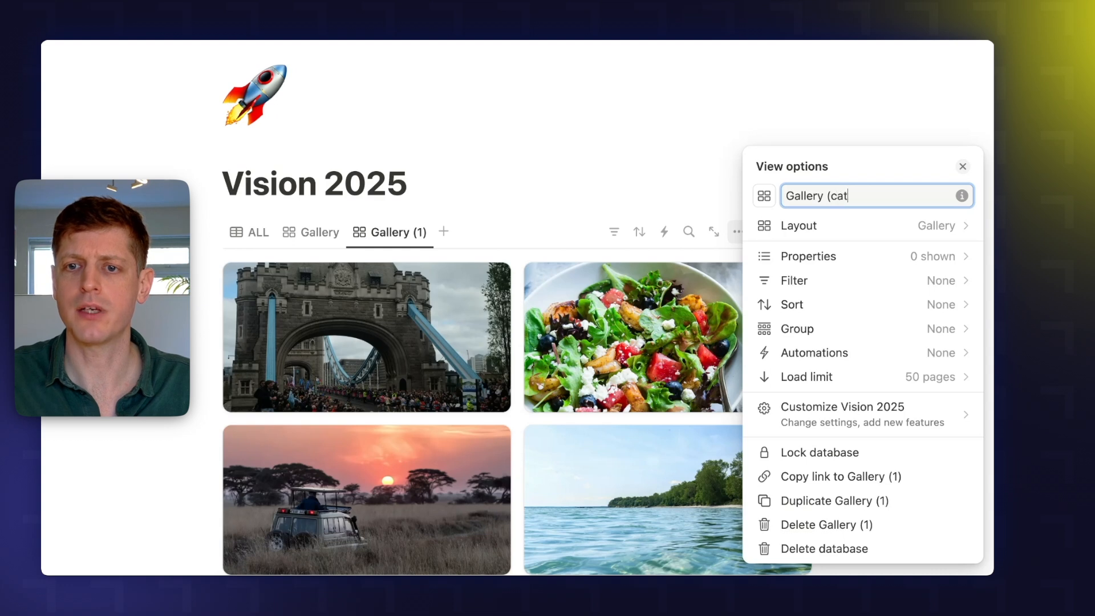
{"action": "left_click", "coordinate": [563, 160]}
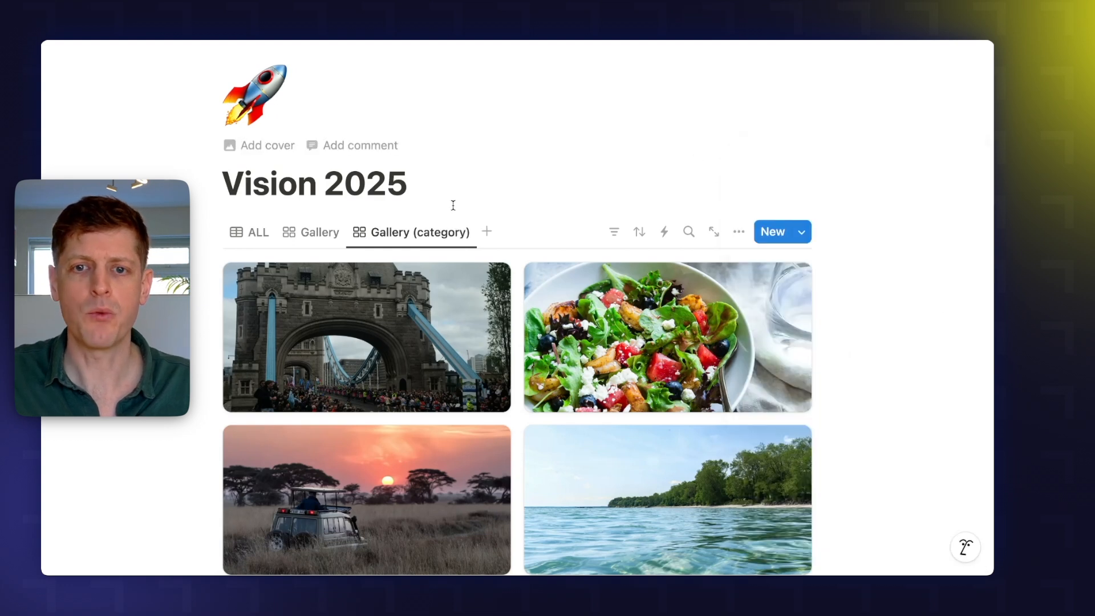
- Group the Gallery (category) view by the Category property and close the view options
{"action": "left_click", "coordinate": [739, 232]}
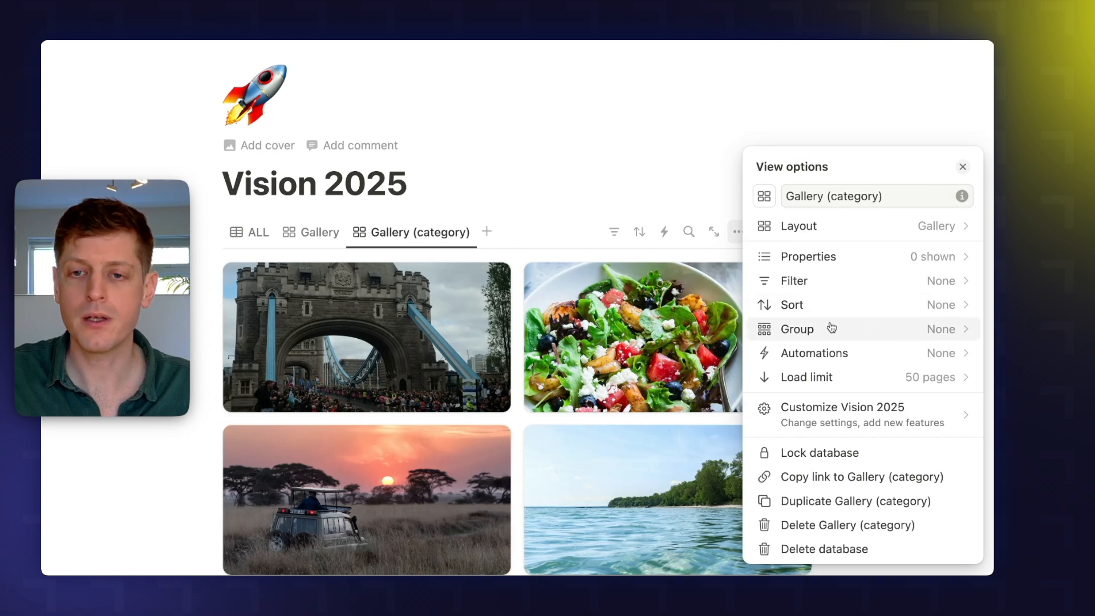
{"action": "left_click", "coordinate": [820, 339]}
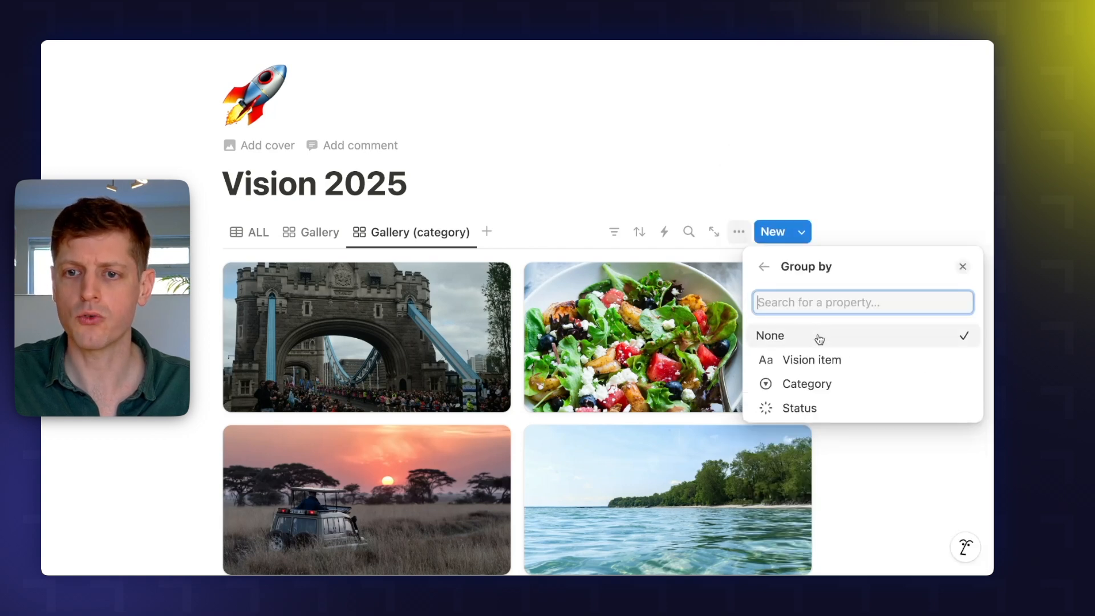
{"action": "left_click", "coordinate": [805, 384]}
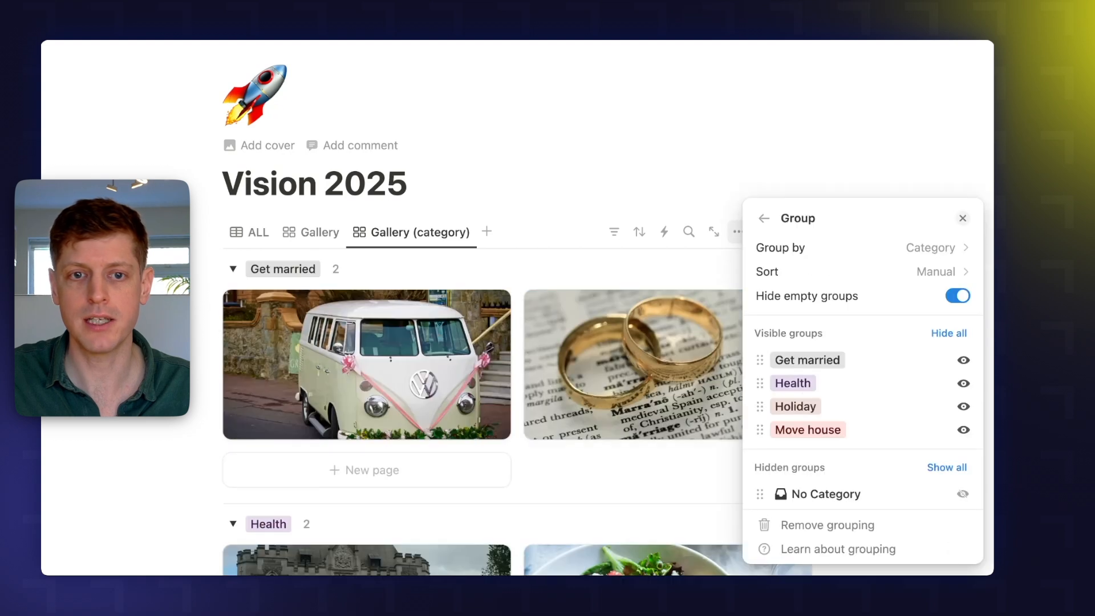
{"action": "left_click", "coordinate": [234, 282]}
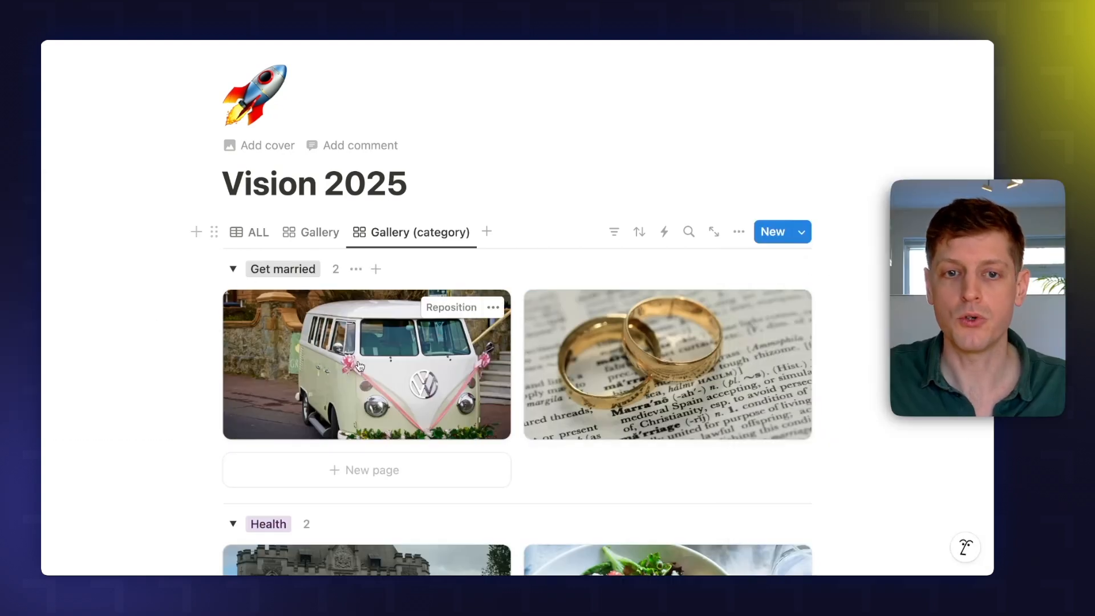
- Look through the grouped images, and collapse the Health, Holiday, Move house and Get married groups
{"action": "scroll", "coordinate": [286, 284], "scroll_direction": "down", "scroll_amount": 10}
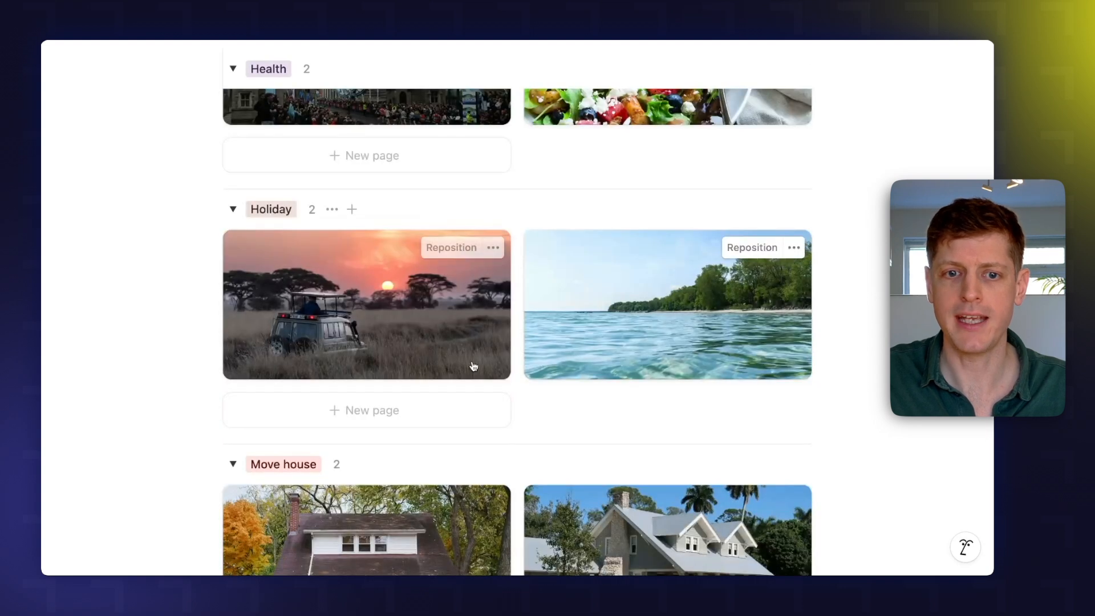
{"action": "scroll", "coordinate": [456, 354], "scroll_direction": "down", "scroll_amount": 5}
{"action": "scroll", "coordinate": [403, 335], "scroll_direction": "up", "scroll_amount": 13}
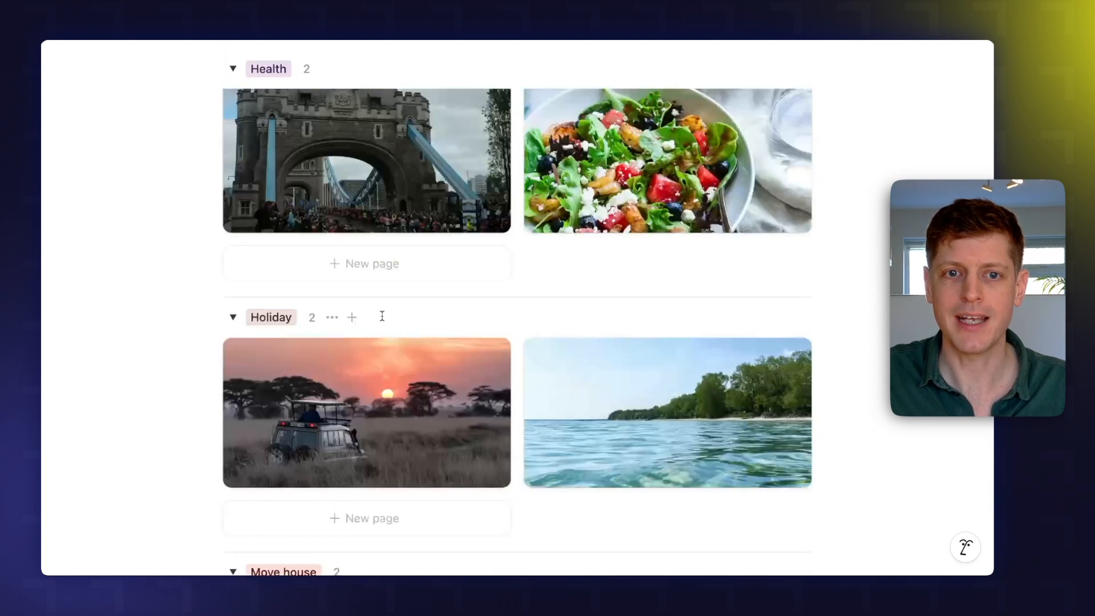
{"action": "left_click", "coordinate": [231, 193]}
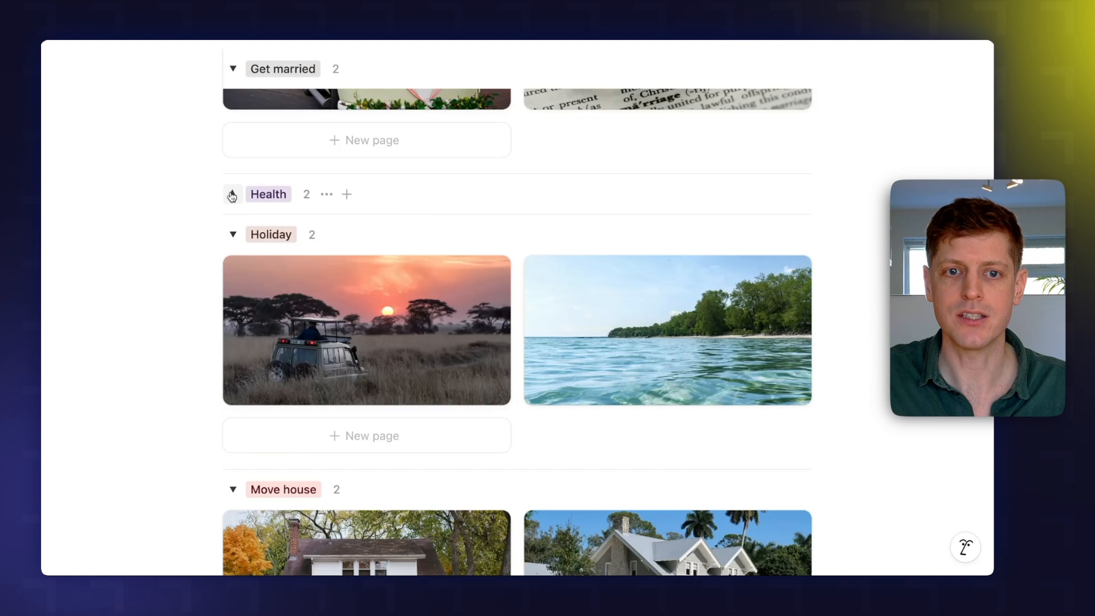
{"action": "left_click", "coordinate": [233, 235]}
{"action": "left_click", "coordinate": [233, 275]}
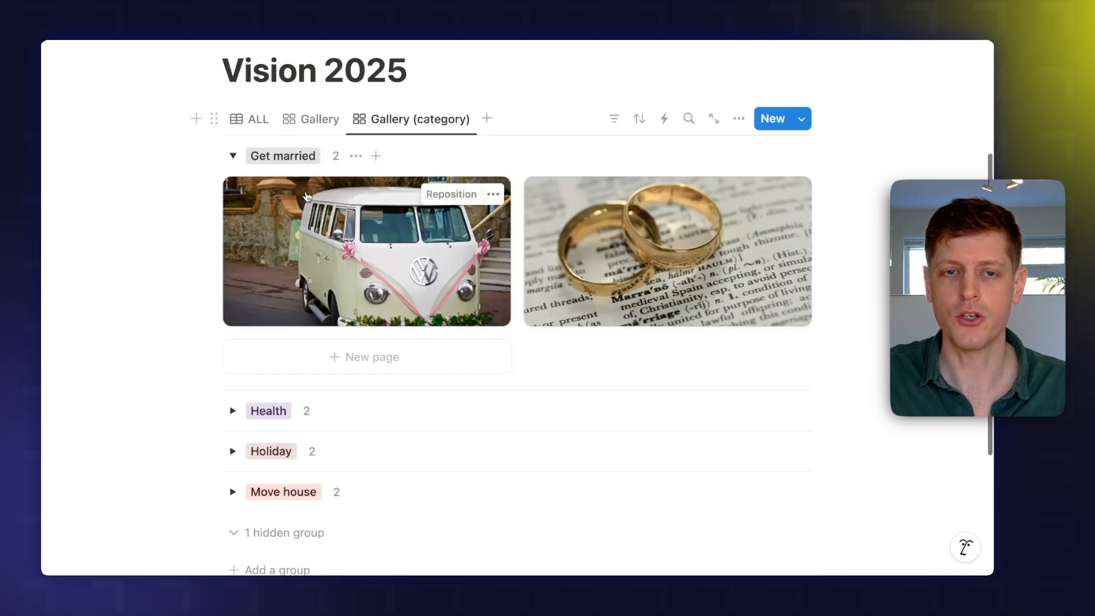
{"action": "left_click", "coordinate": [234, 157]}
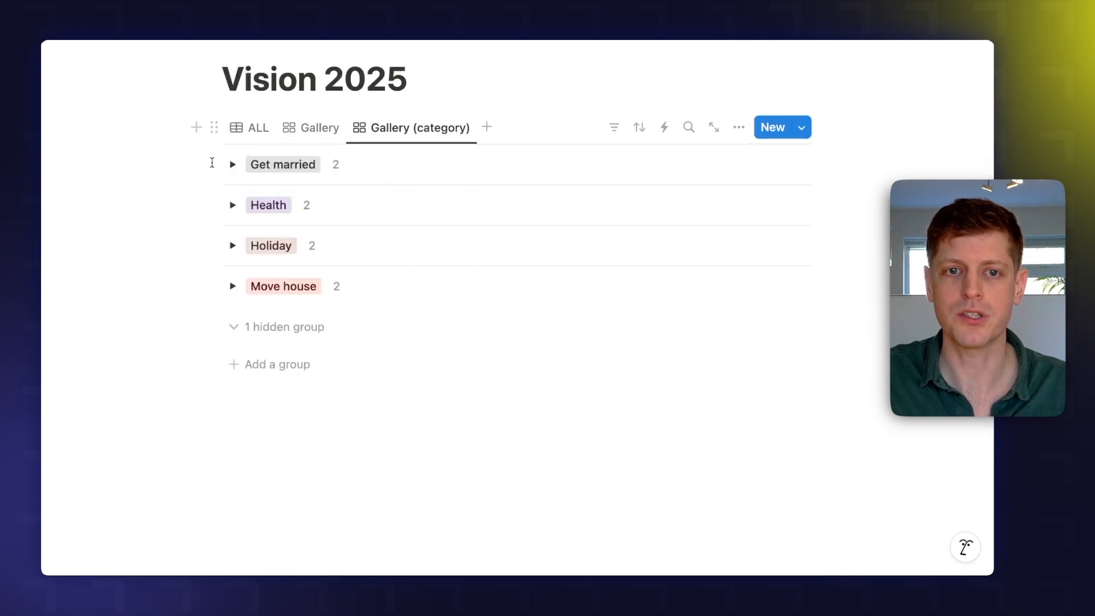
- Expand the Get married and Health groups to view their images, and collapse both again
{"action": "left_click", "coordinate": [233, 165]}
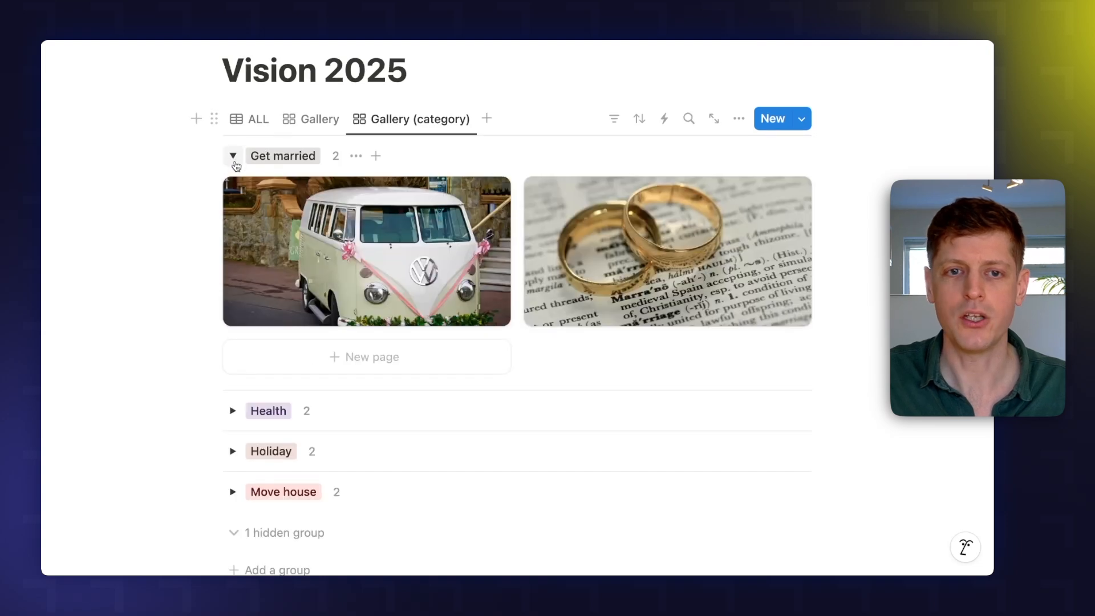
{"action": "left_click", "coordinate": [231, 412]}
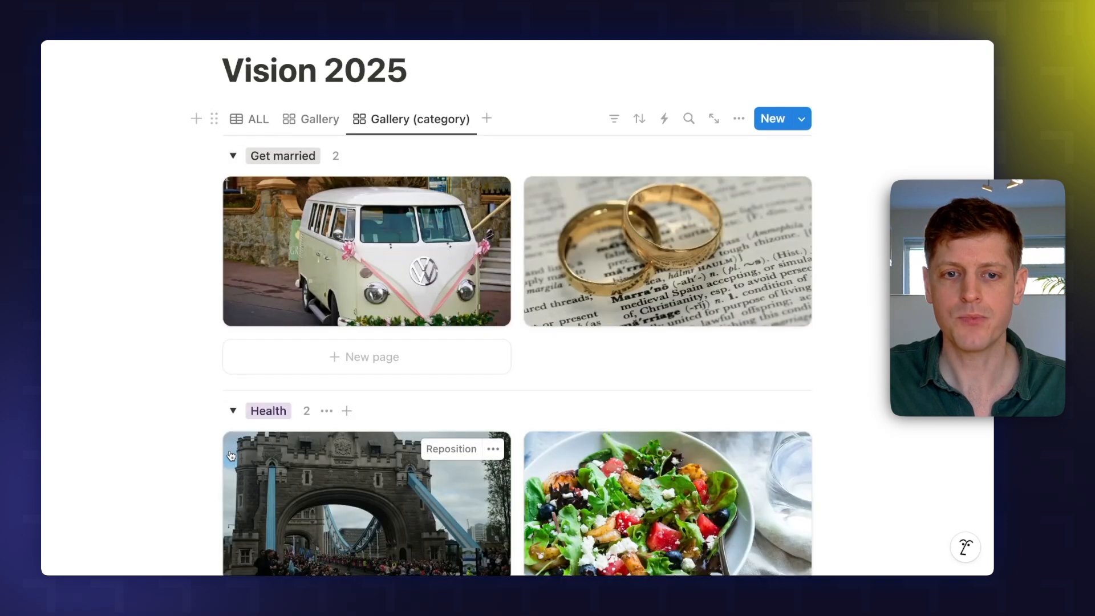
{"action": "left_click", "coordinate": [231, 412]}
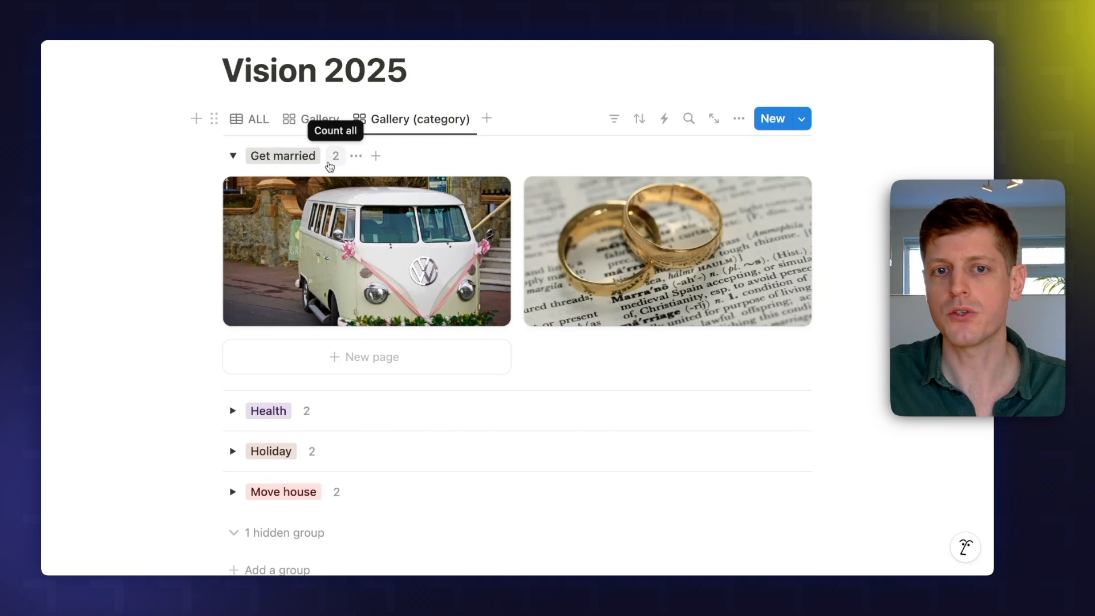
{"action": "left_click", "coordinate": [233, 155]}
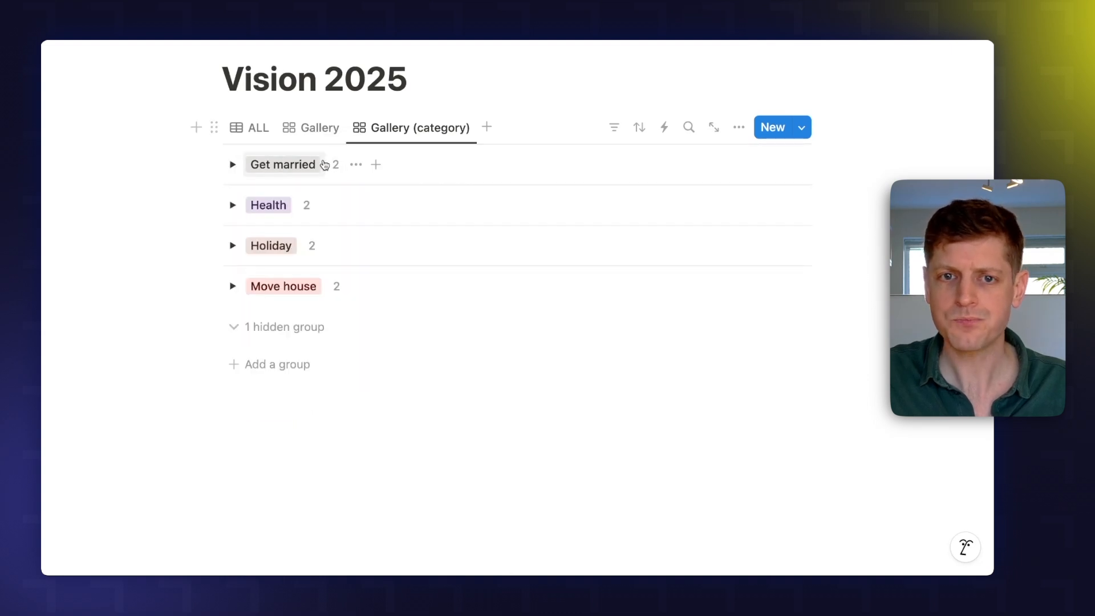
- Duplicate the Gallery (category) view and change the copy's layout to Board
{"action": "left_click", "coordinate": [393, 129]}
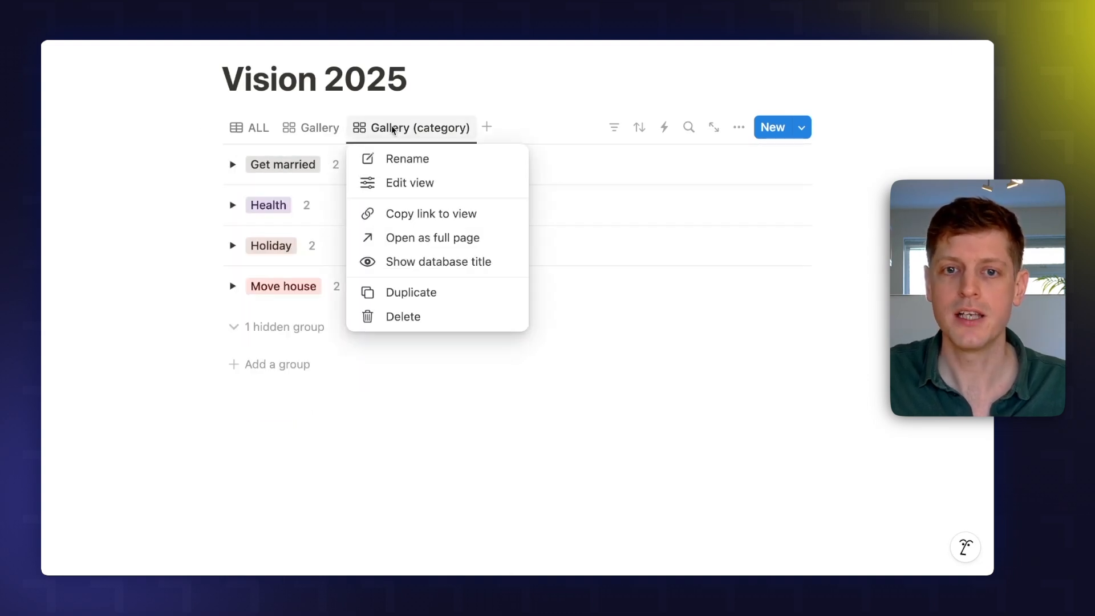
{"action": "left_click", "coordinate": [393, 293]}
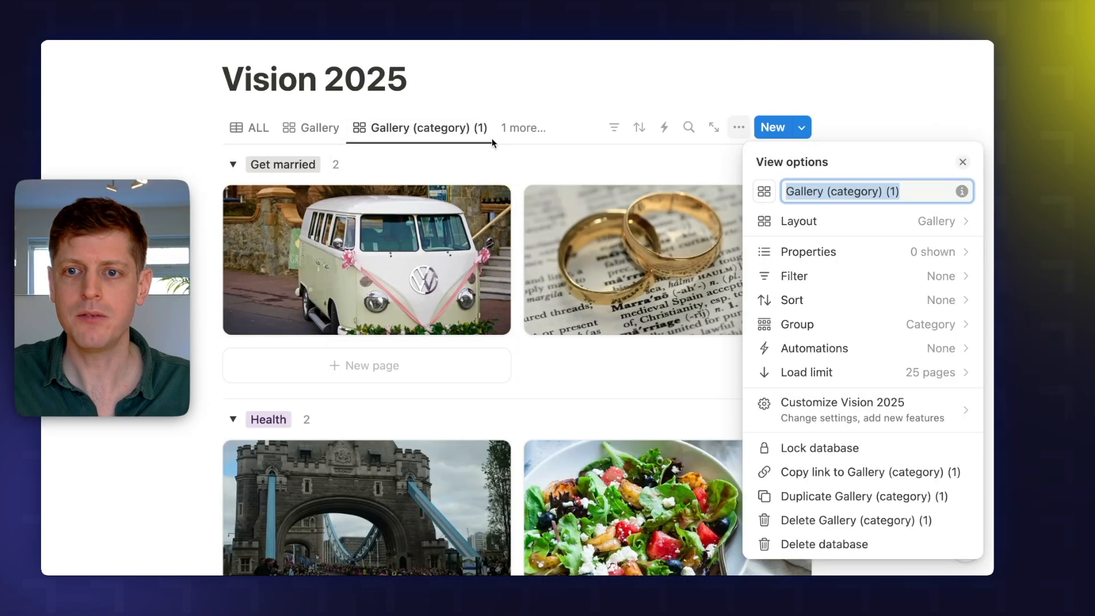
{"action": "left_click", "coordinate": [939, 222]}
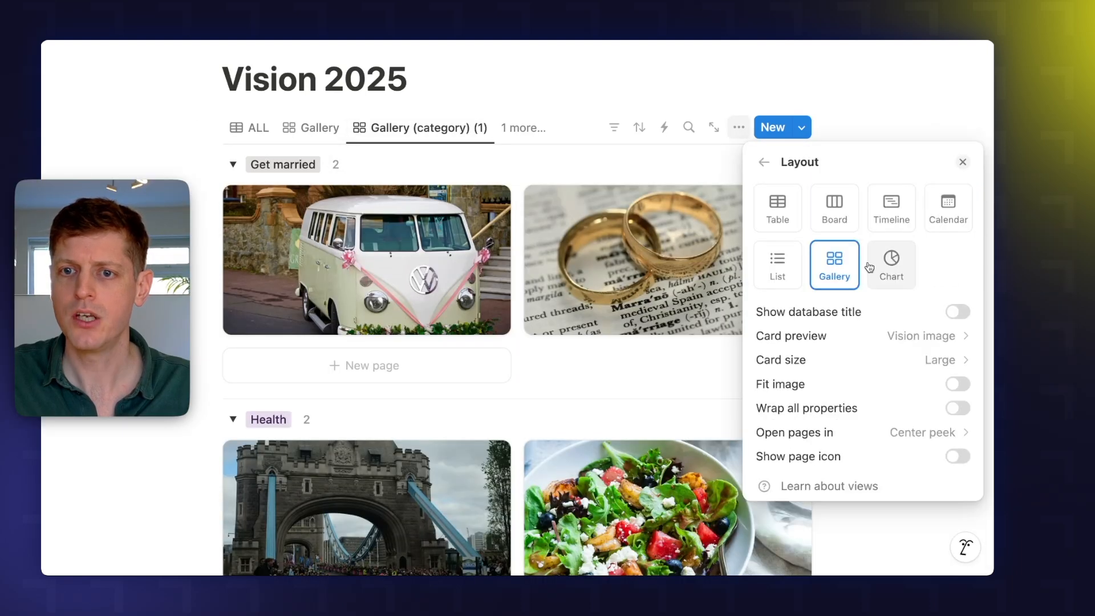
{"action": "left_click", "coordinate": [822, 216]}
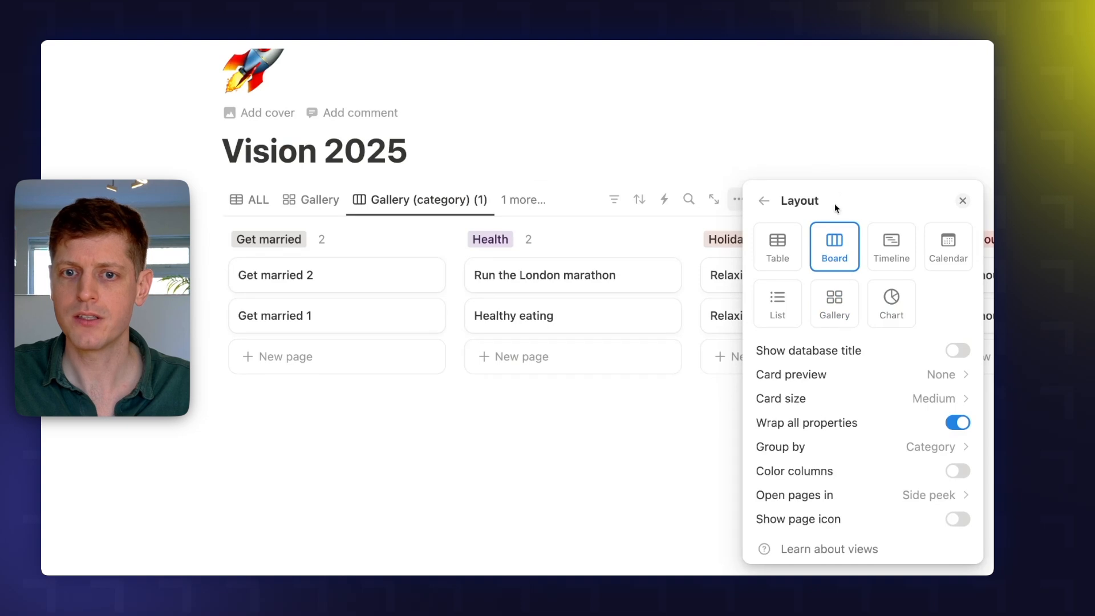
- Set the board's card preview to Vision image, close the layout options, and view the remaining category columns
{"action": "left_click", "coordinate": [941, 377]}
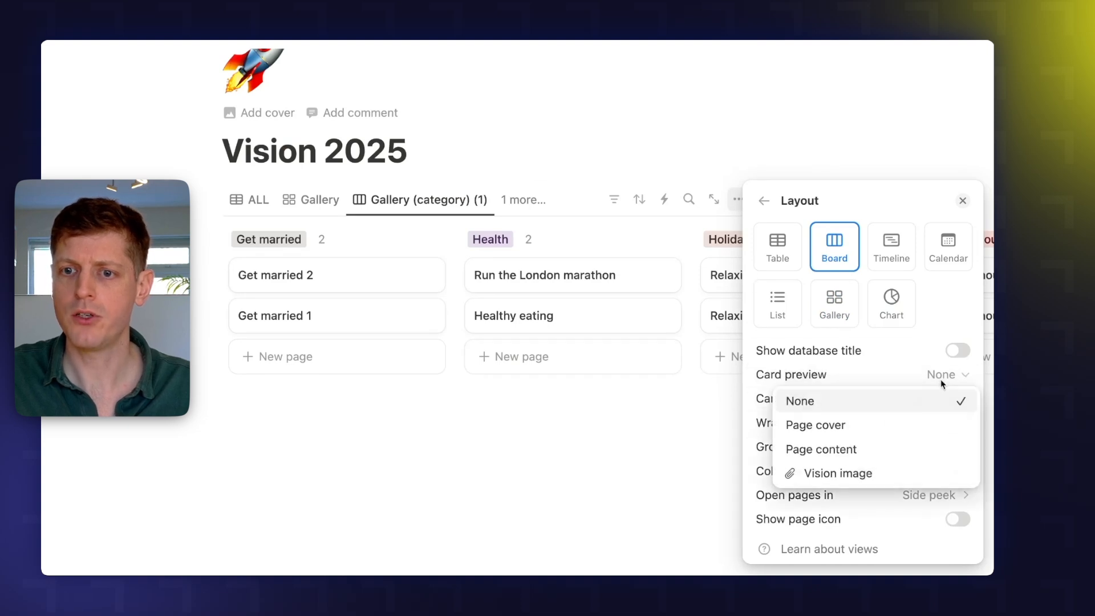
{"action": "left_click", "coordinate": [836, 473]}
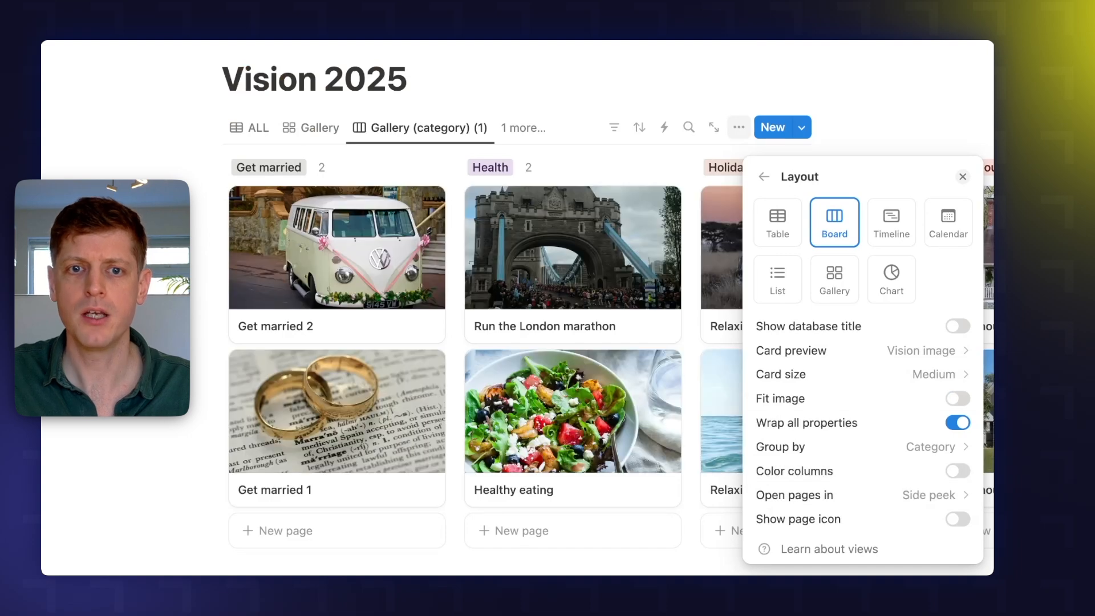
{"action": "key", "text": "Escape"}
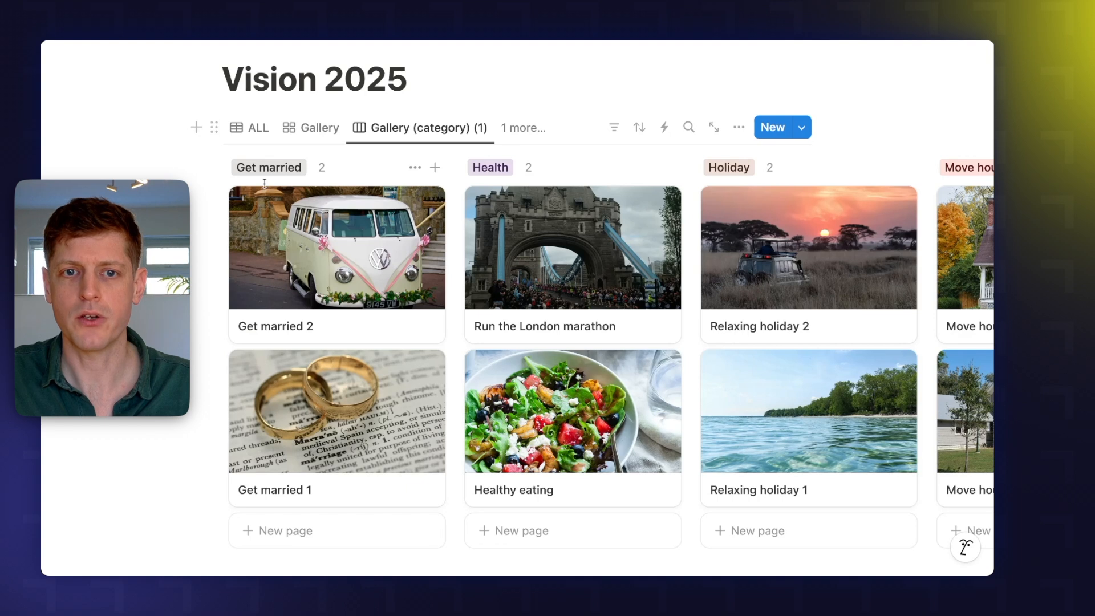
{"action": "scroll", "coordinate": [564, 273], "scroll_direction": "right", "scroll_amount": 6}
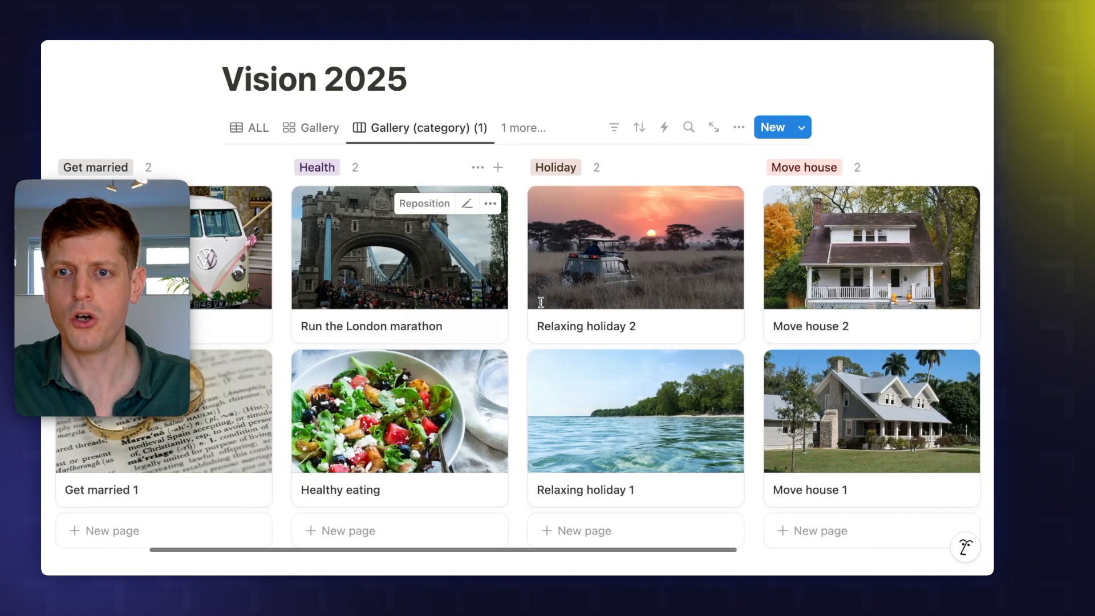
- Set the Status of the Run the London marathon item in the Health column to Done, and close its page
{"action": "scroll", "coordinate": [541, 302], "scroll_direction": "right", "scroll_amount": 5}
{"action": "scroll", "coordinate": [481, 325], "scroll_direction": "left", "scroll_amount": 10}
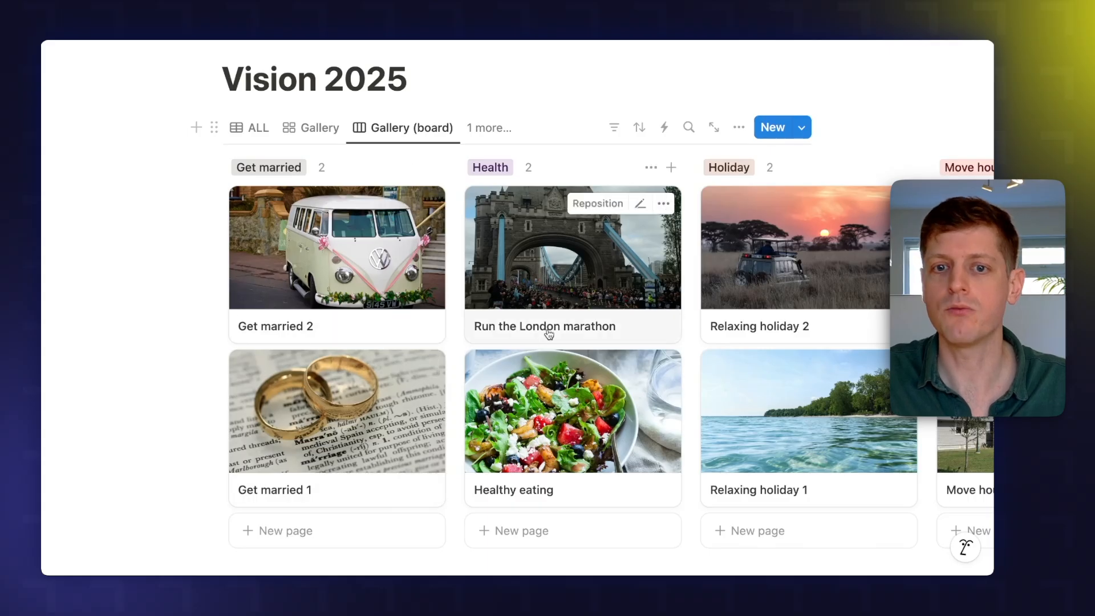
{"action": "left_click", "coordinate": [549, 325]}
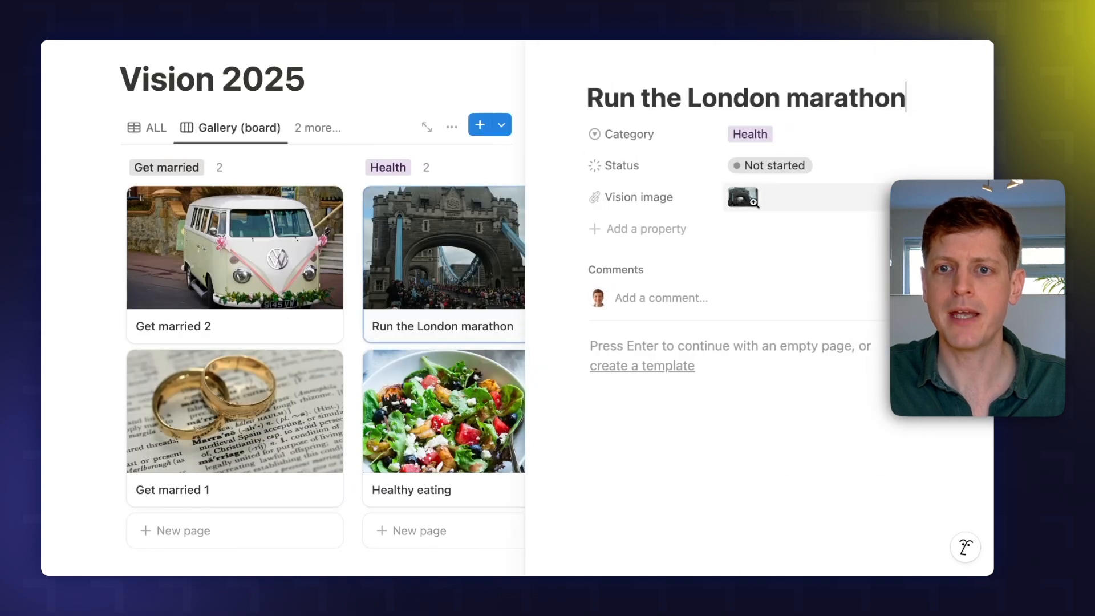
{"action": "left_click", "coordinate": [789, 177]}
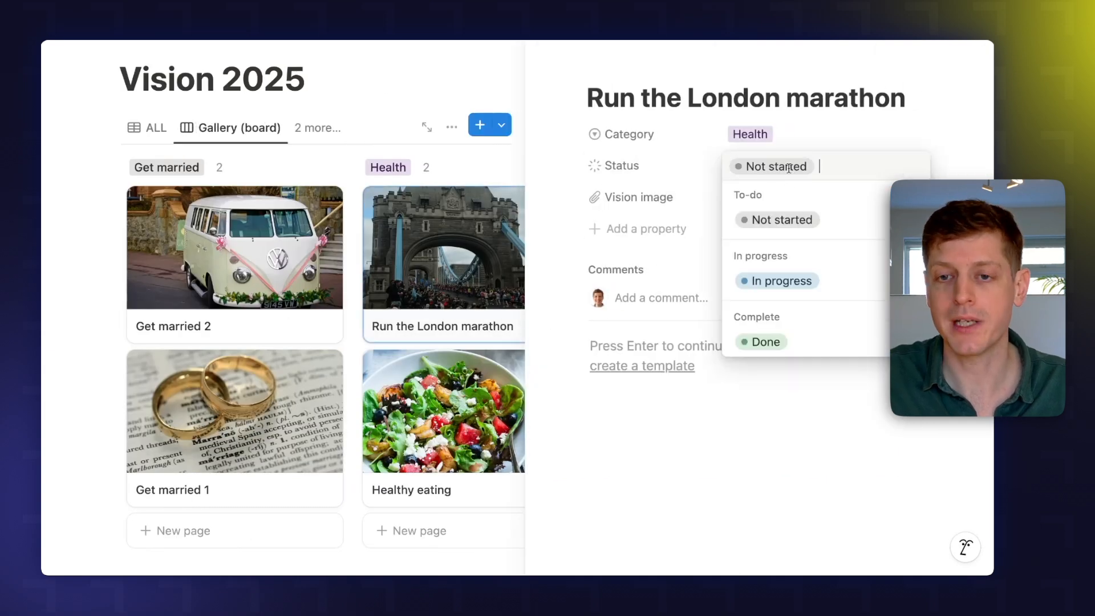
{"action": "left_click", "coordinate": [767, 341]}
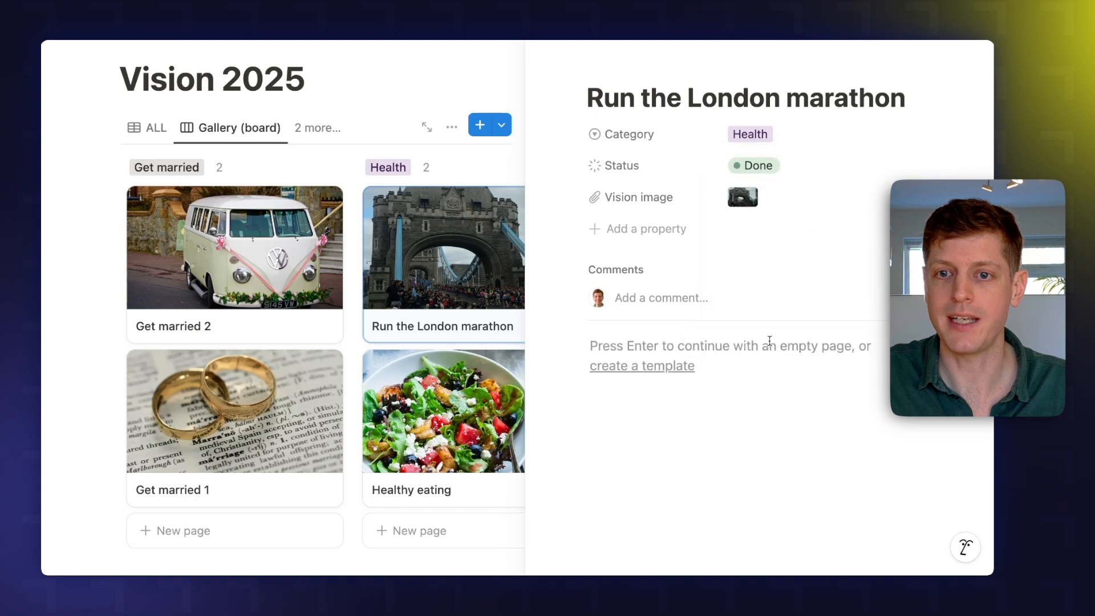
{"action": "left_click_drag", "start_coordinate": [549, 63], "coordinate": [556, 63]}
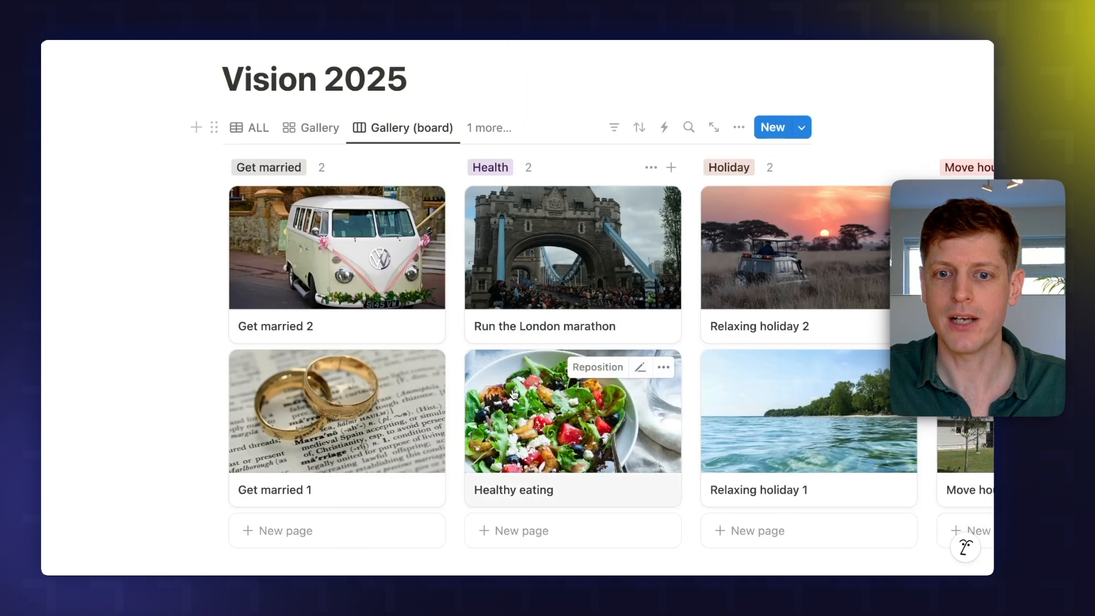
- Set the Status of the Relaxing holiday 2 item in the Holiday column to In progress, and close its page
{"action": "scroll", "coordinate": [525, 367], "scroll_direction": "right", "scroll_amount": 5}
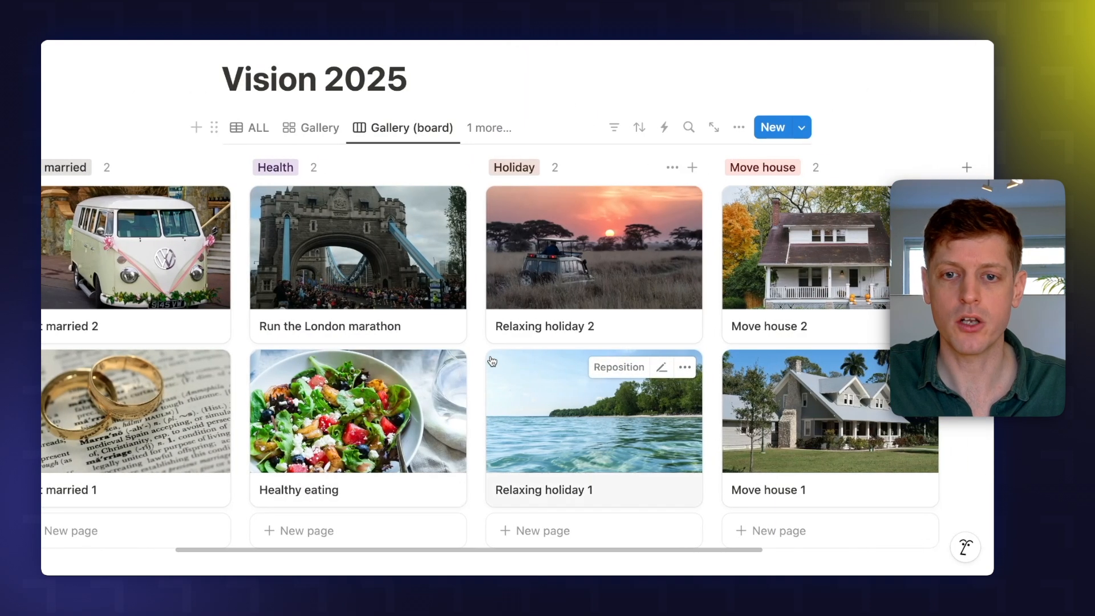
{"action": "left_click", "coordinate": [562, 287]}
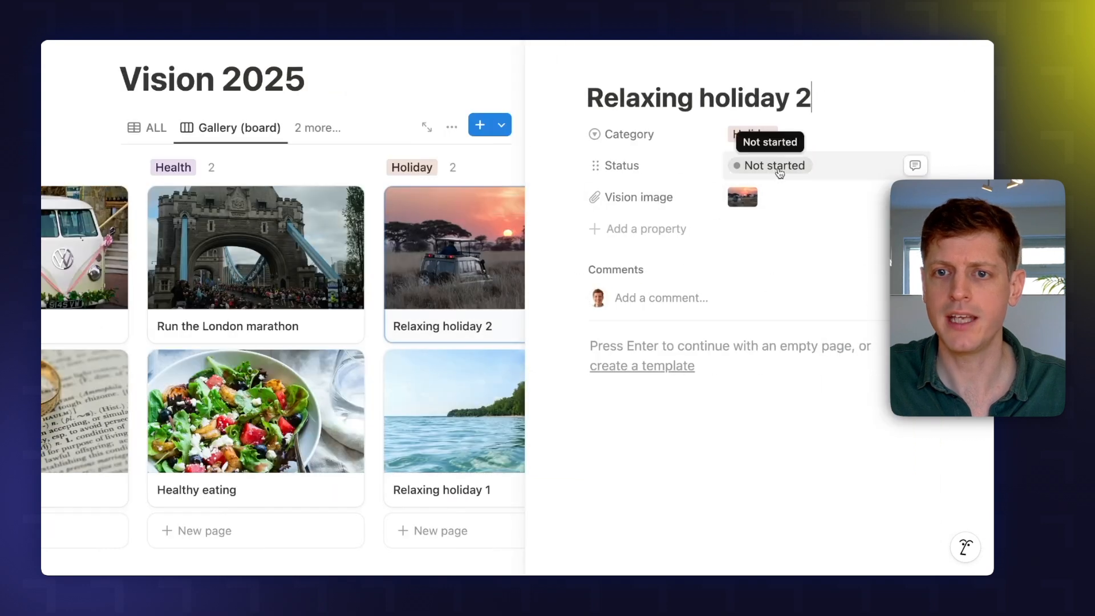
{"action": "left_click", "coordinate": [780, 171]}
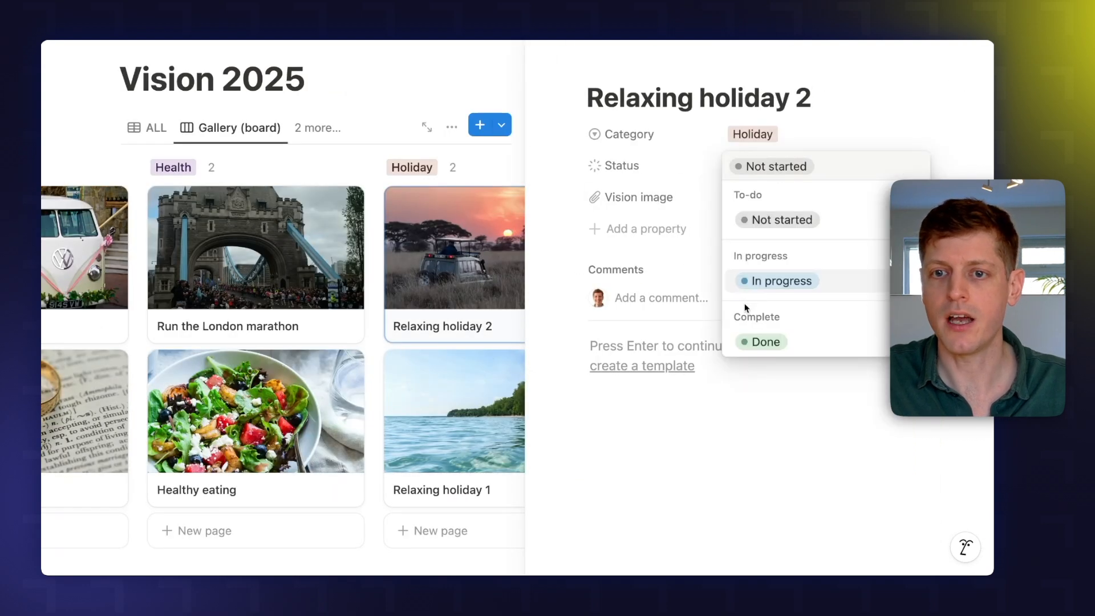
{"action": "left_click", "coordinate": [759, 290]}
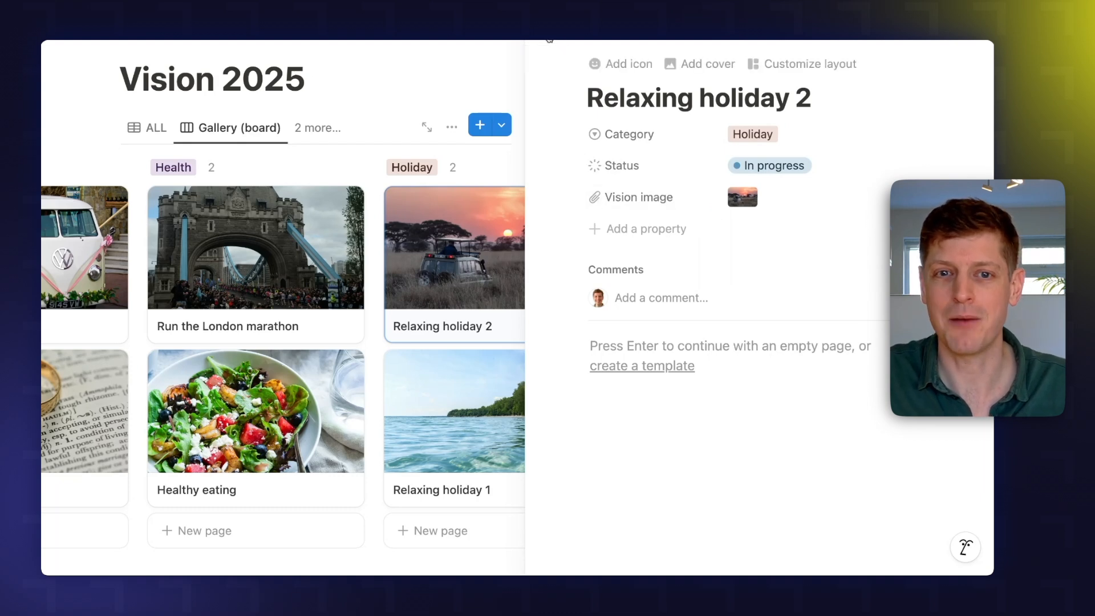
{"action": "left_click", "coordinate": [447, 146]}
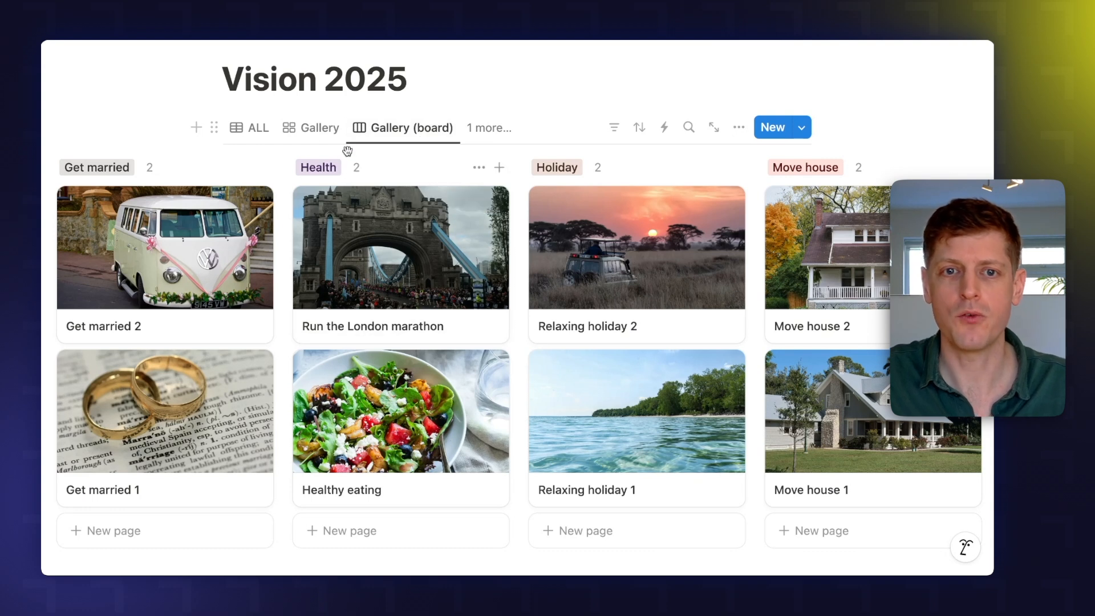
- Filter the Gallery view to items whose Status is not Complete, and save the filter for everyone
{"action": "left_click", "coordinate": [306, 128]}
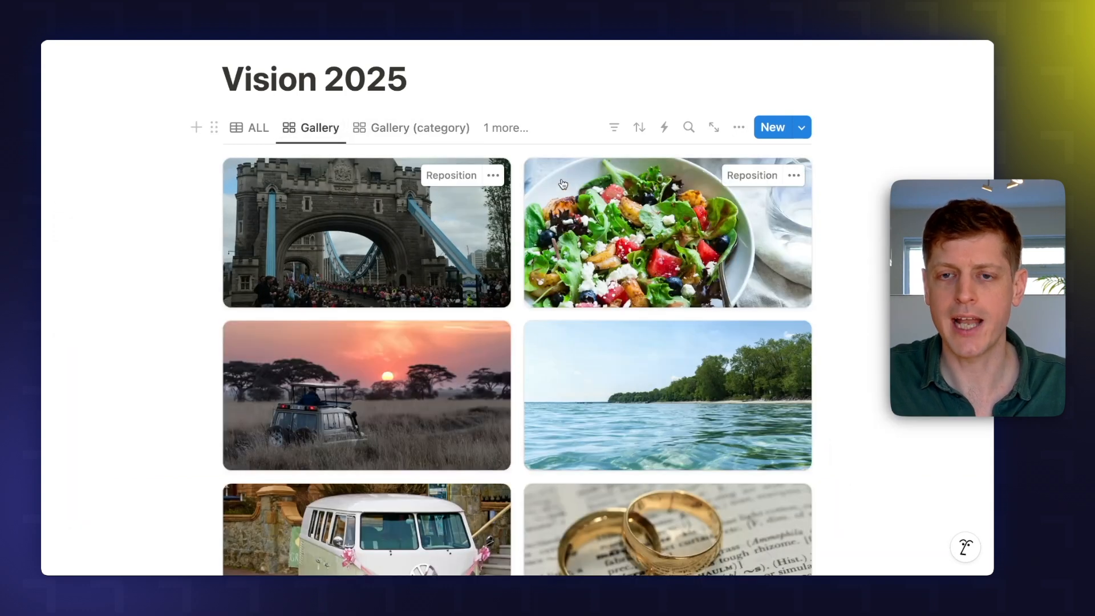
{"action": "left_click", "coordinate": [613, 129]}
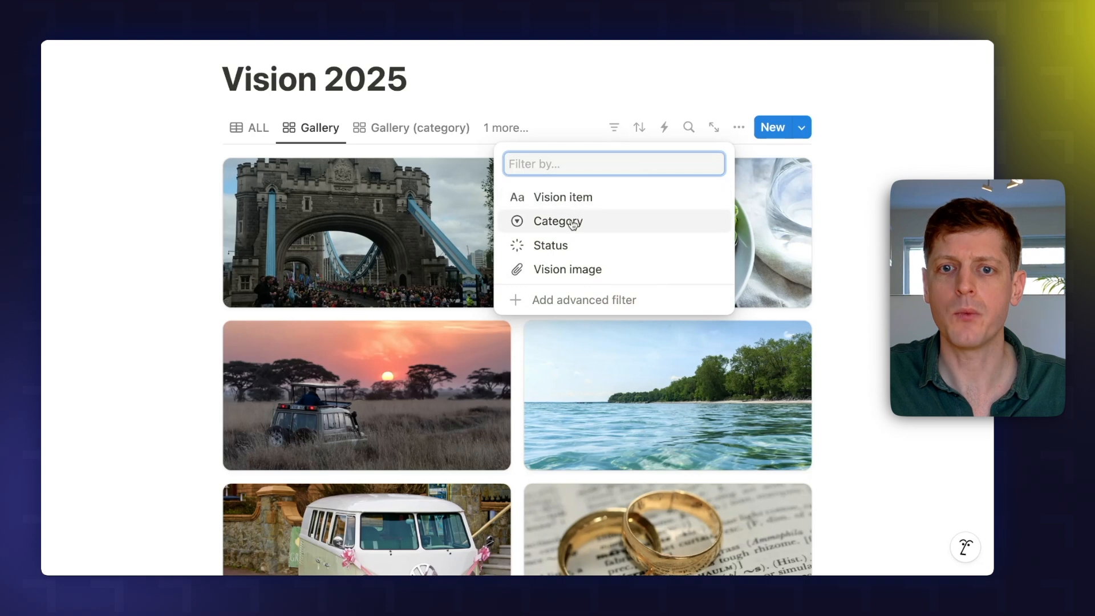
{"action": "left_click", "coordinate": [559, 246]}
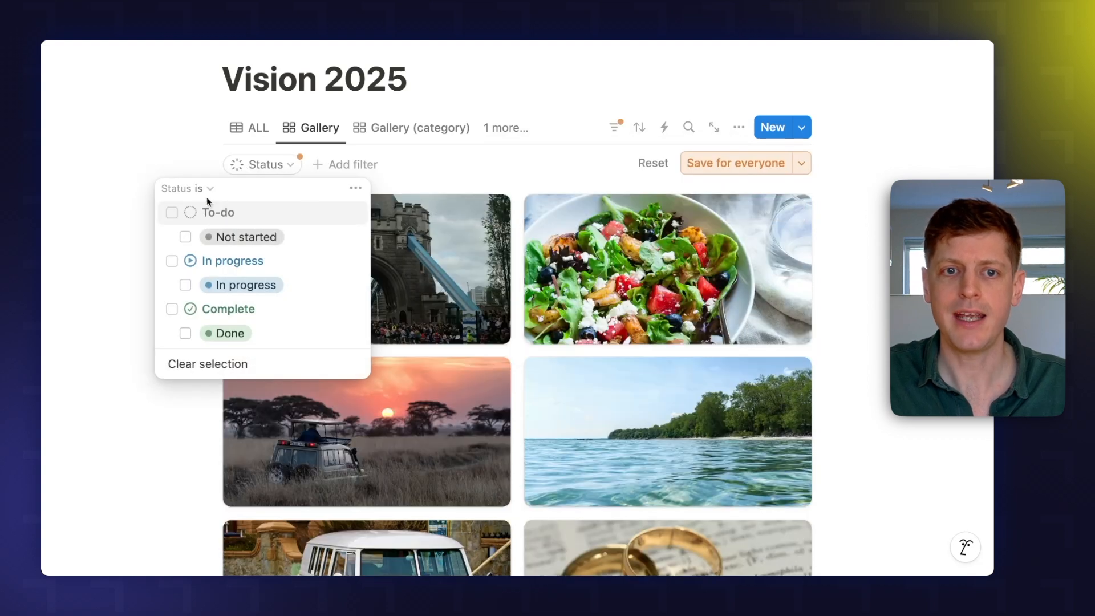
{"action": "left_click", "coordinate": [191, 235]}
{"action": "left_click", "coordinate": [171, 308]}
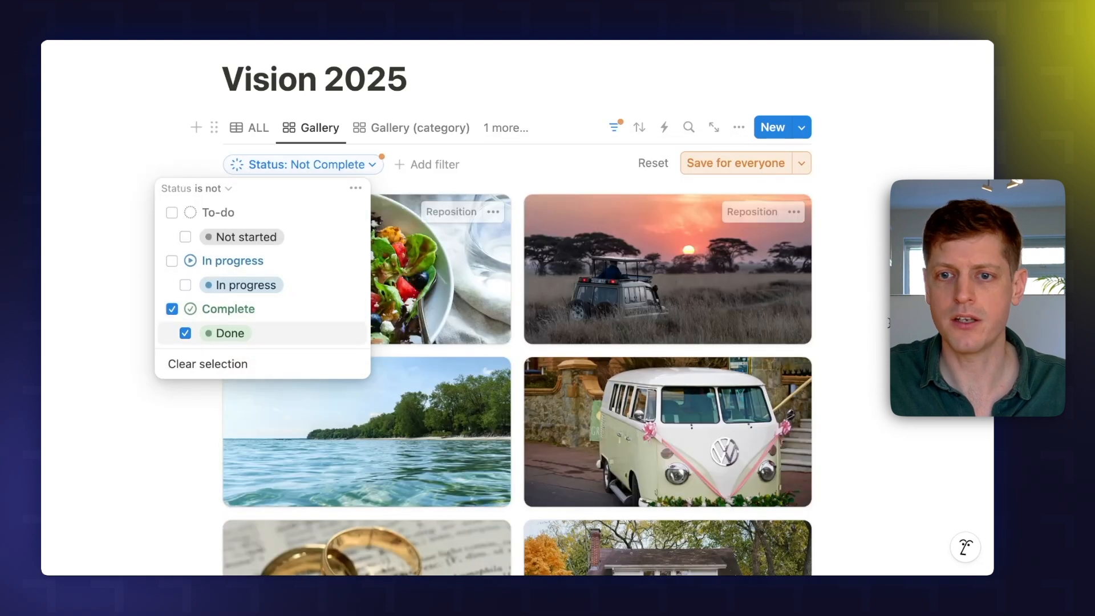
{"action": "left_click", "coordinate": [800, 176]}
{"action": "left_click", "coordinate": [753, 162]}
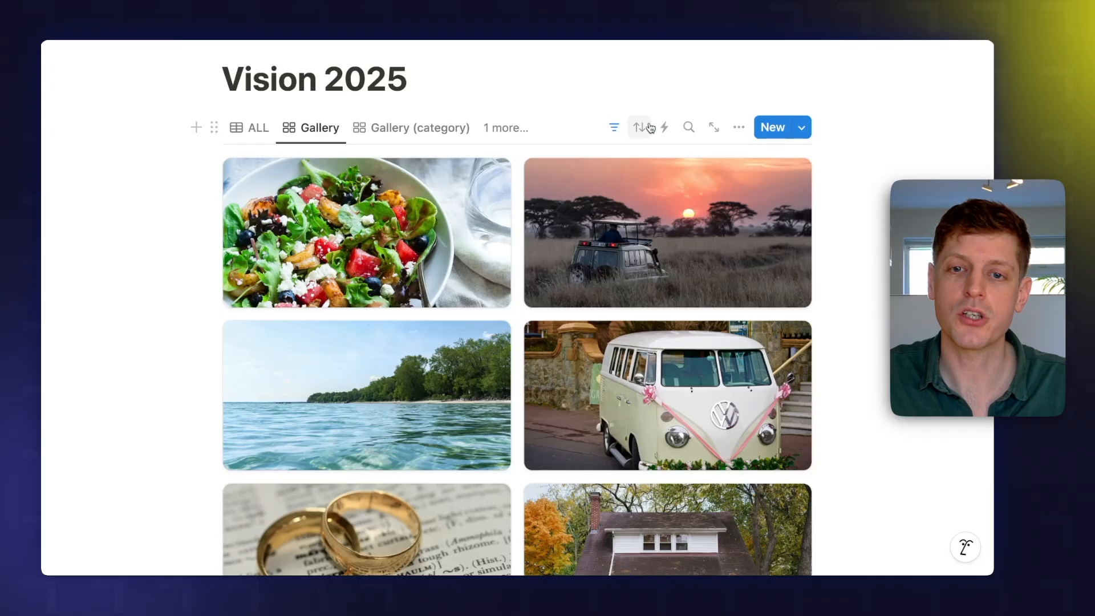
- Open the Move house 2 item from the filtered gallery, set its Status to Done, and return to the gallery
{"action": "scroll", "coordinate": [555, 266], "scroll_direction": "down", "scroll_amount": 3}
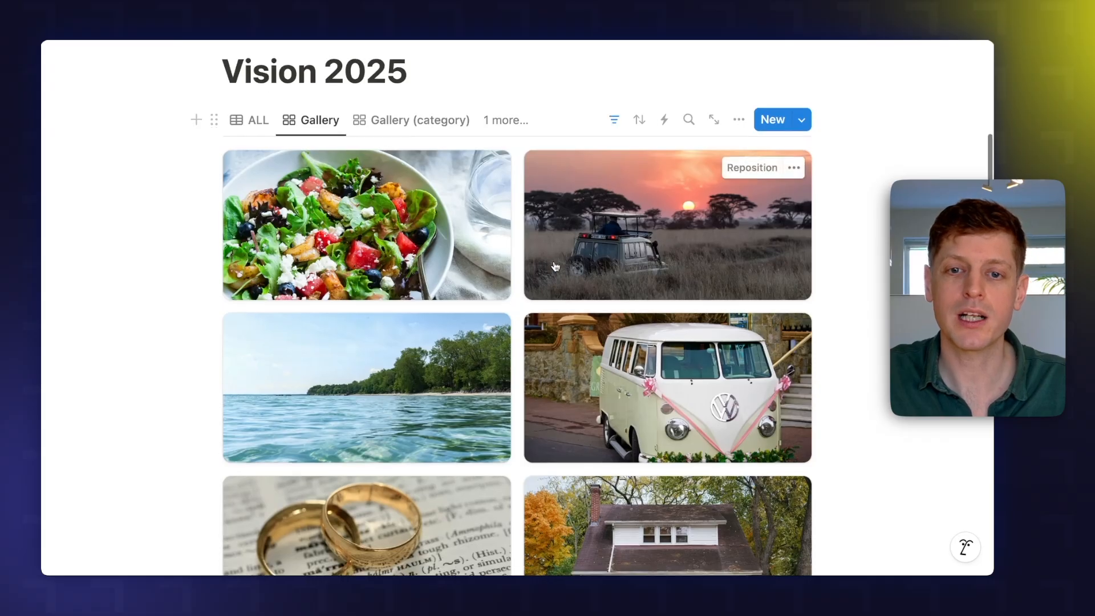
{"action": "scroll", "coordinate": [555, 266], "scroll_direction": "down", "scroll_amount": 3}
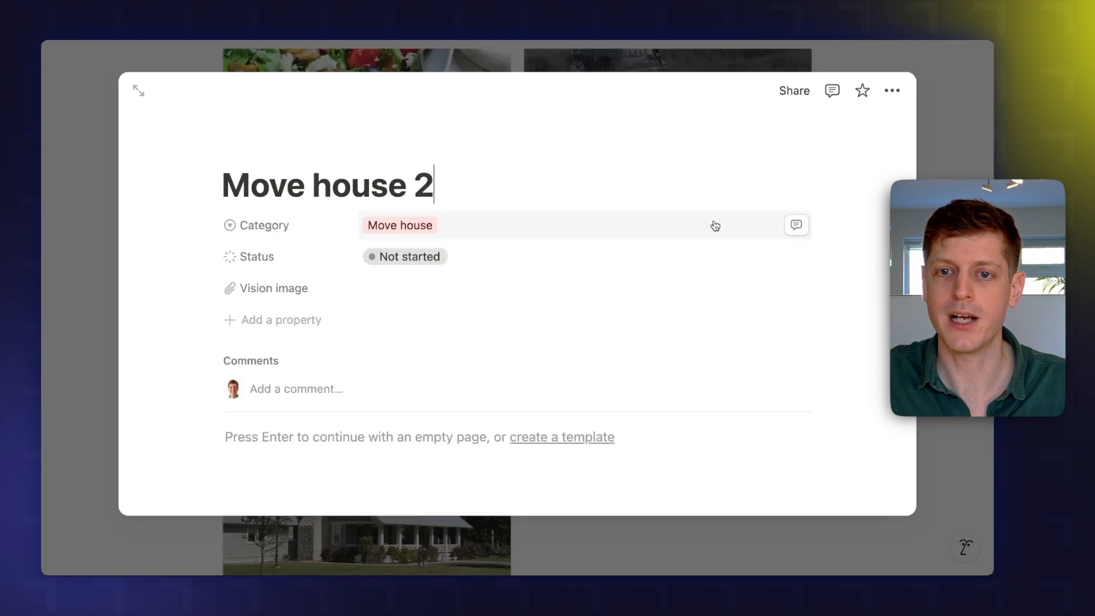
{"action": "left_click", "coordinate": [399, 256]}
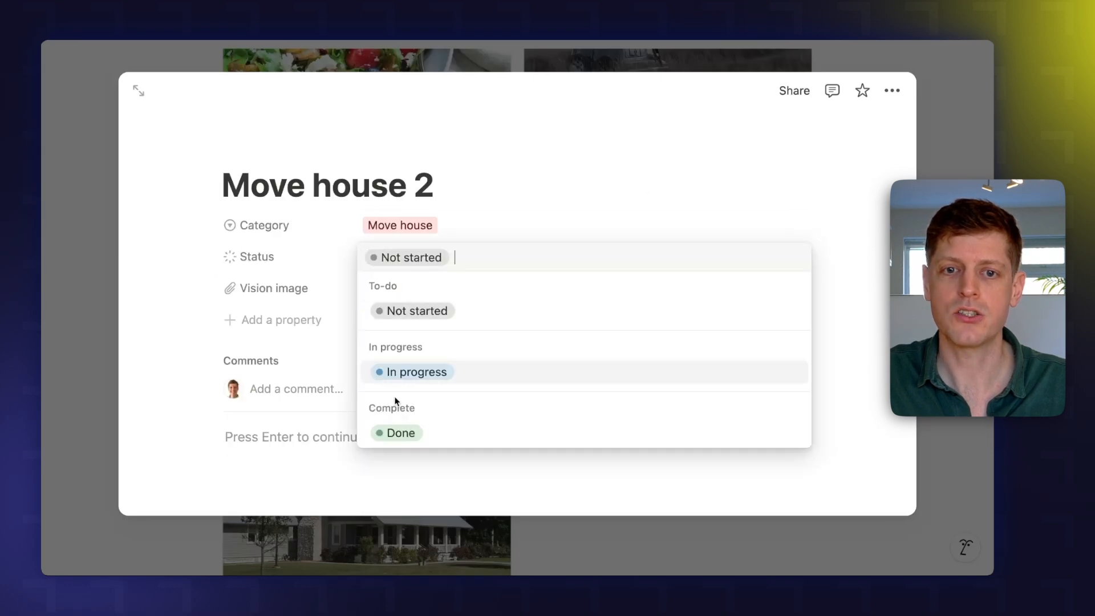
{"action": "left_click", "coordinate": [395, 433]}
{"action": "key", "text": "Escape"}
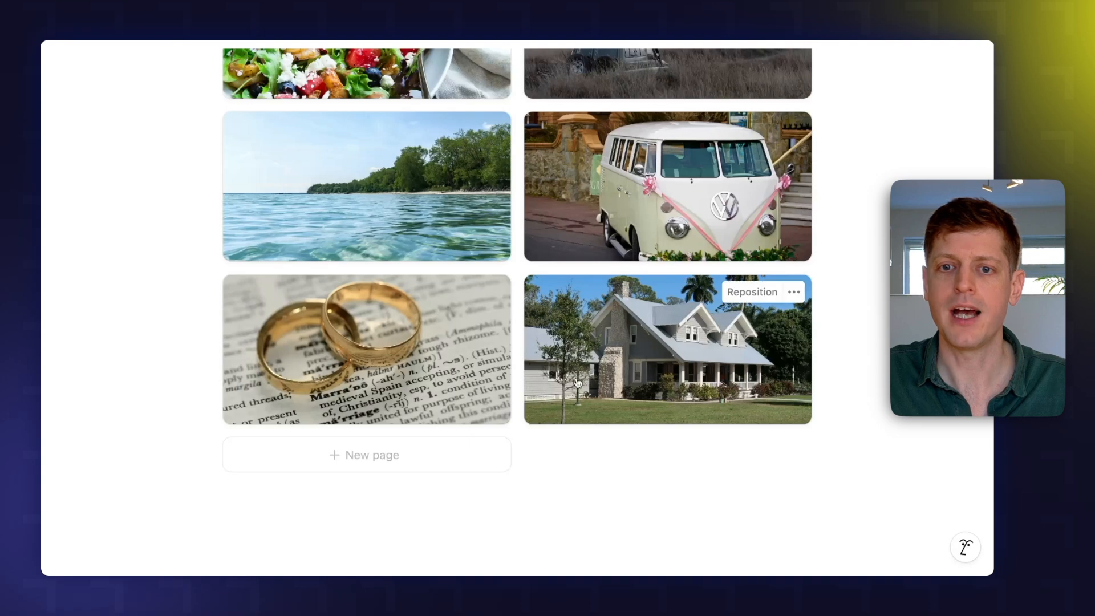
{"action": "scroll", "coordinate": [456, 131], "scroll_direction": "up", "scroll_amount": 5}
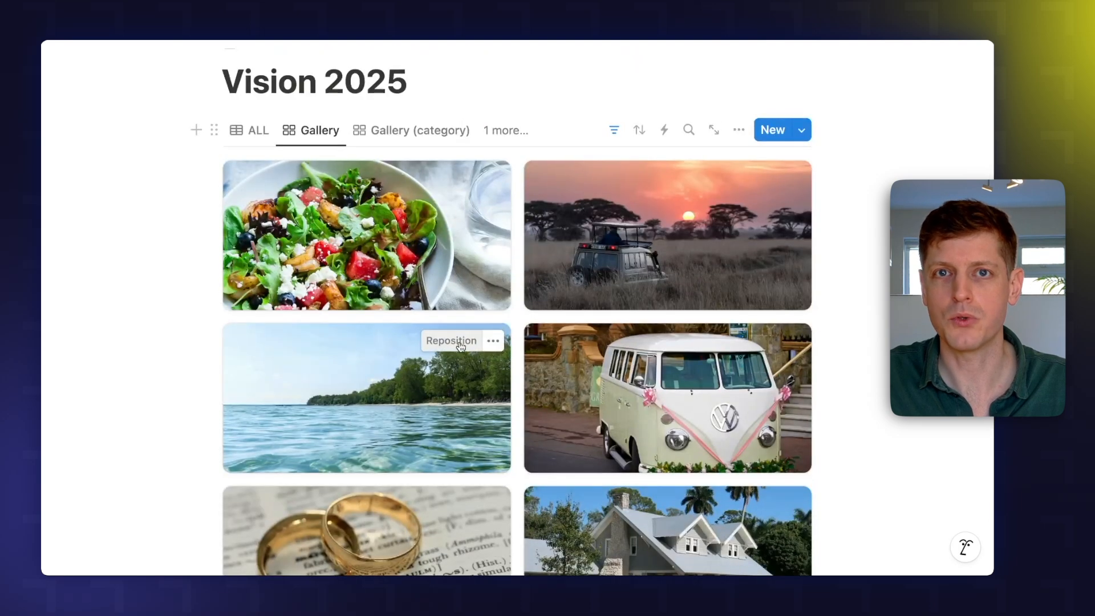